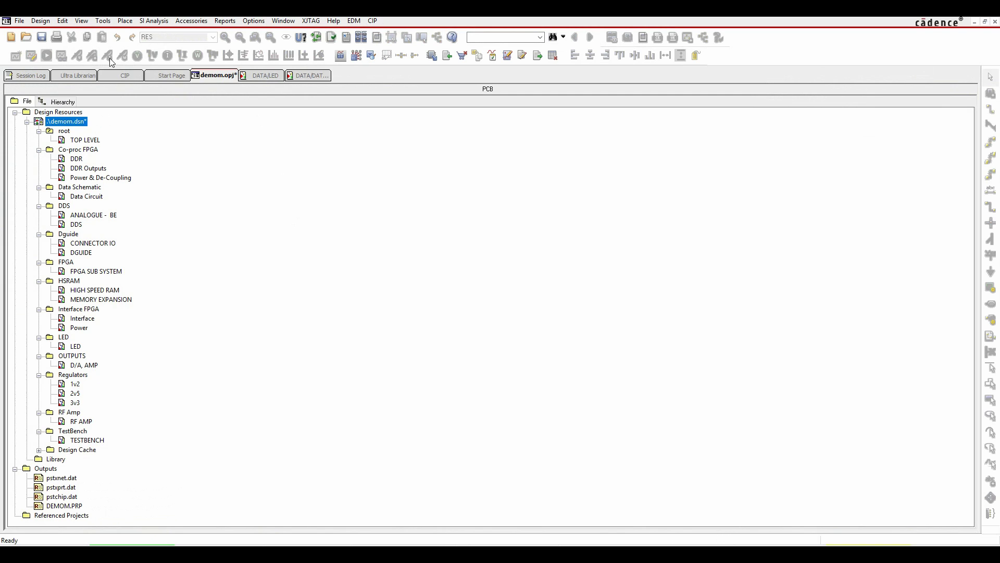
- Open Create Differential Pair in Capture and stage DATA0+ and DATA0- as pair DP1
{"action": "left_click", "coordinate": [103, 21]}
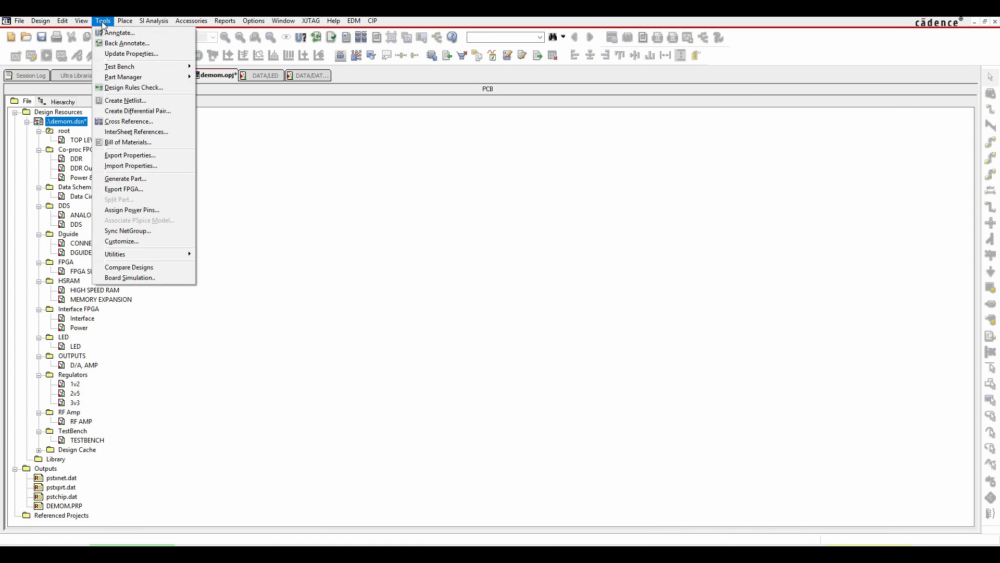
{"action": "left_click", "coordinate": [132, 113]}
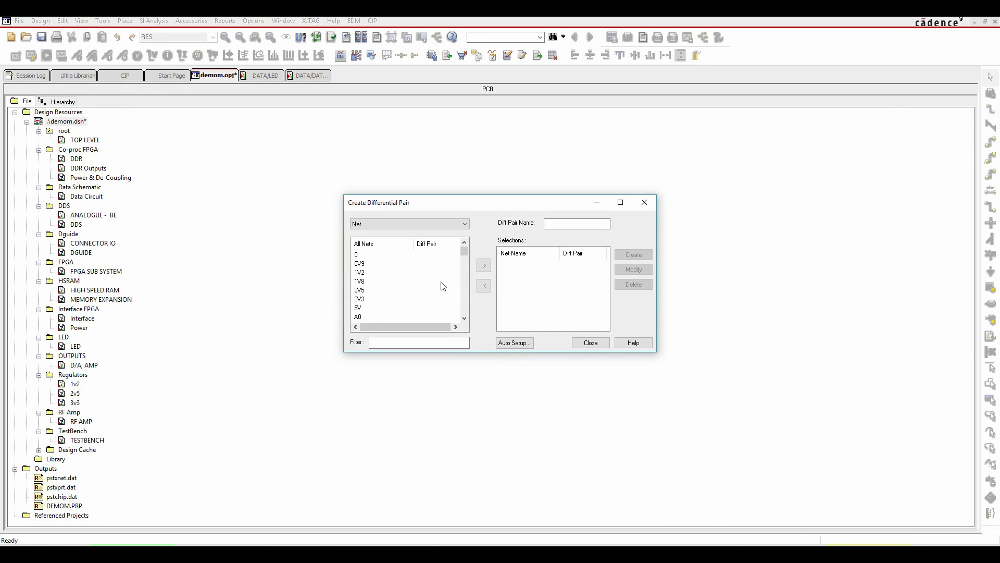
{"action": "left_click_drag", "start_coordinate": [464, 255], "coordinate": [463, 268]}
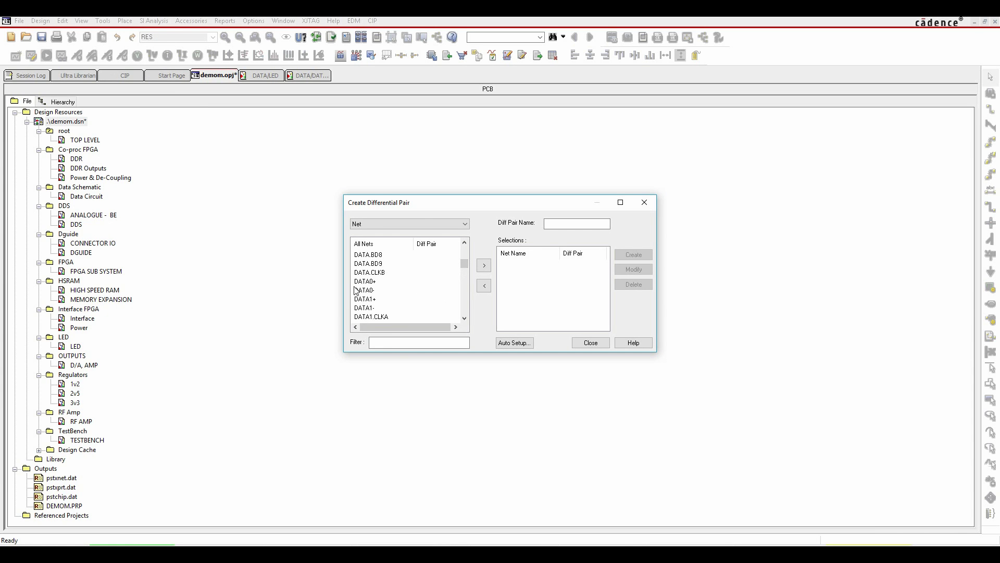
{"action": "left_click", "coordinate": [370, 282]}
{"action": "left_click", "coordinate": [368, 291]}
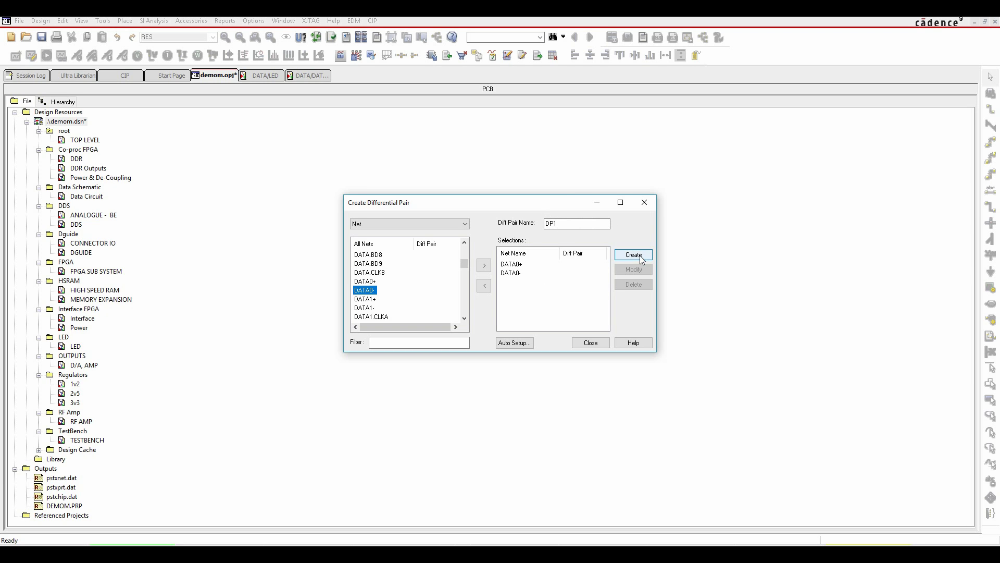
{"action": "left_click", "coordinate": [525, 345]}
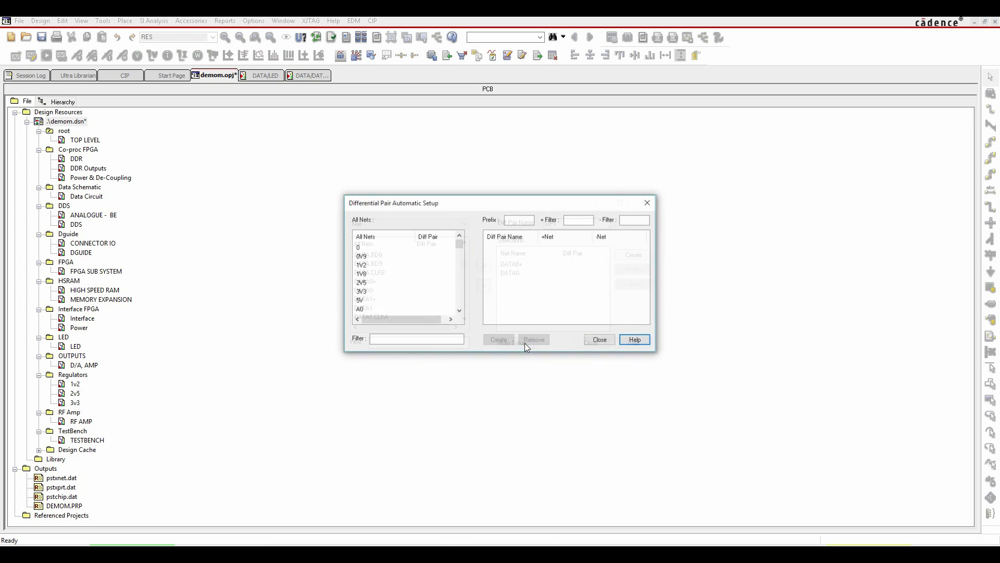
{"action": "left_click", "coordinate": [580, 220]}
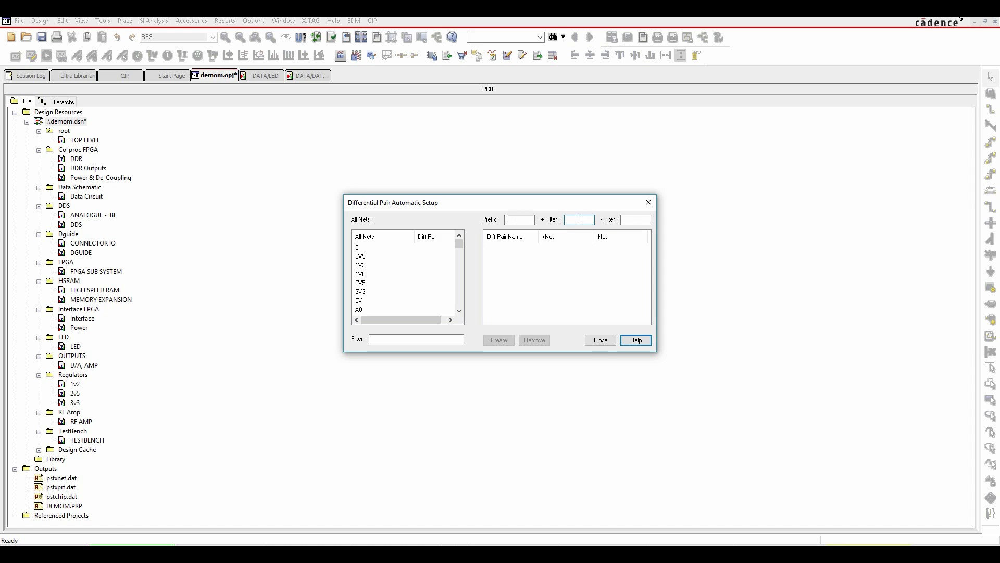
{"action": "left_click", "coordinate": [623, 219]}
{"action": "type", "text": "-"}
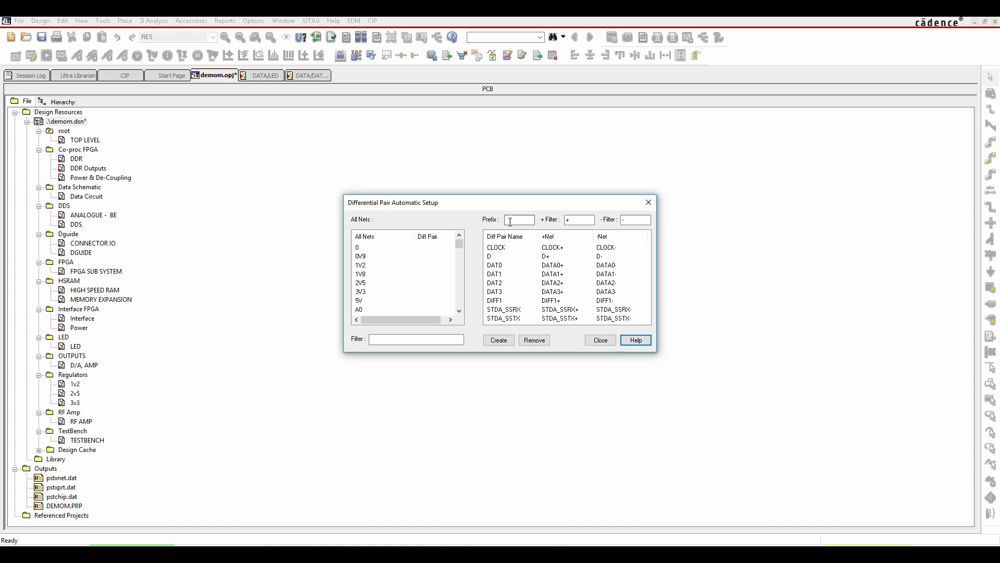
{"action": "left_click", "coordinate": [510, 220]}
{"action": "key", "text": "Tab"}
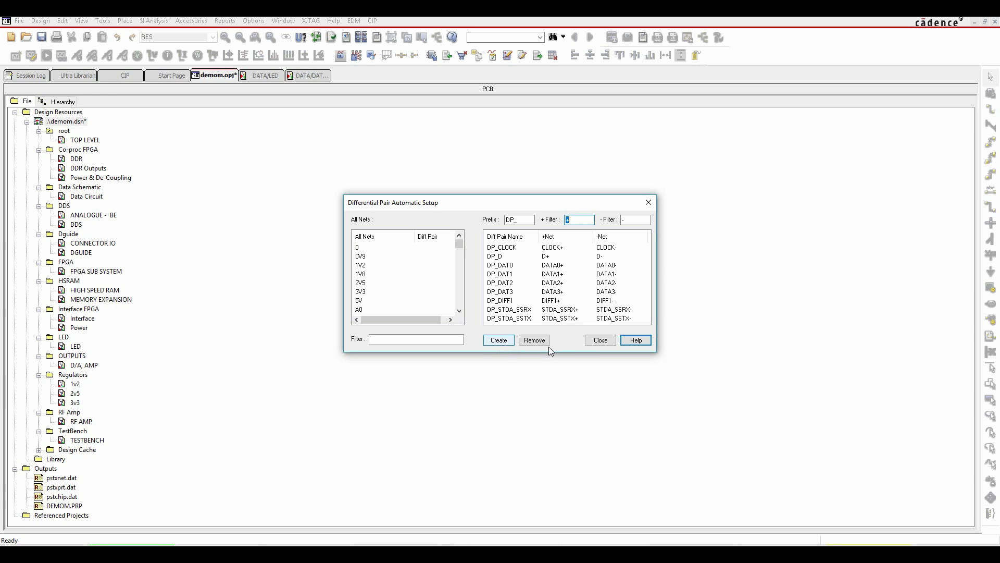
{"action": "left_click", "coordinate": [600, 339]}
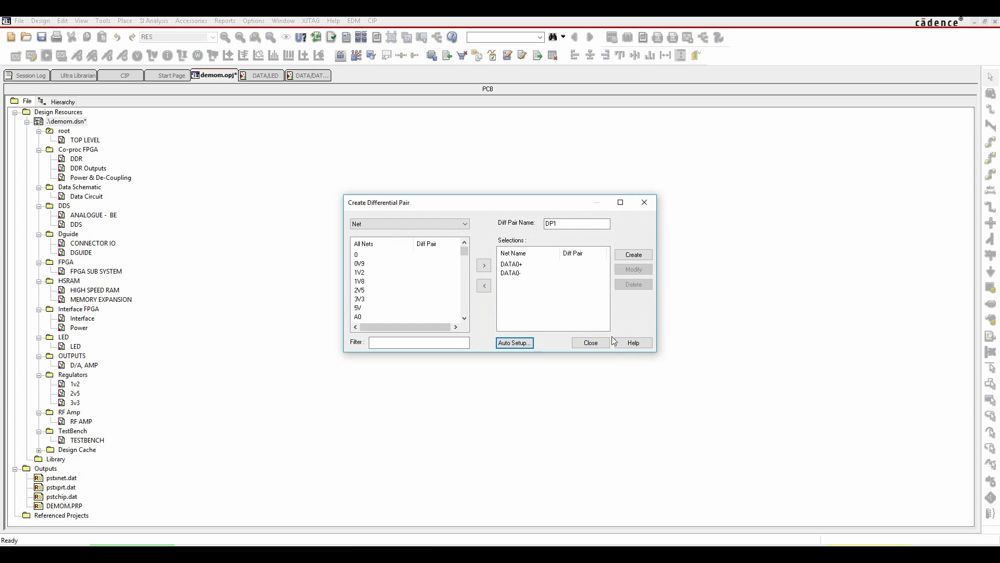
- Close the Capture pair dialog and open the board in Allegro Constraint Manager
{"action": "left_click", "coordinate": [592, 342]}
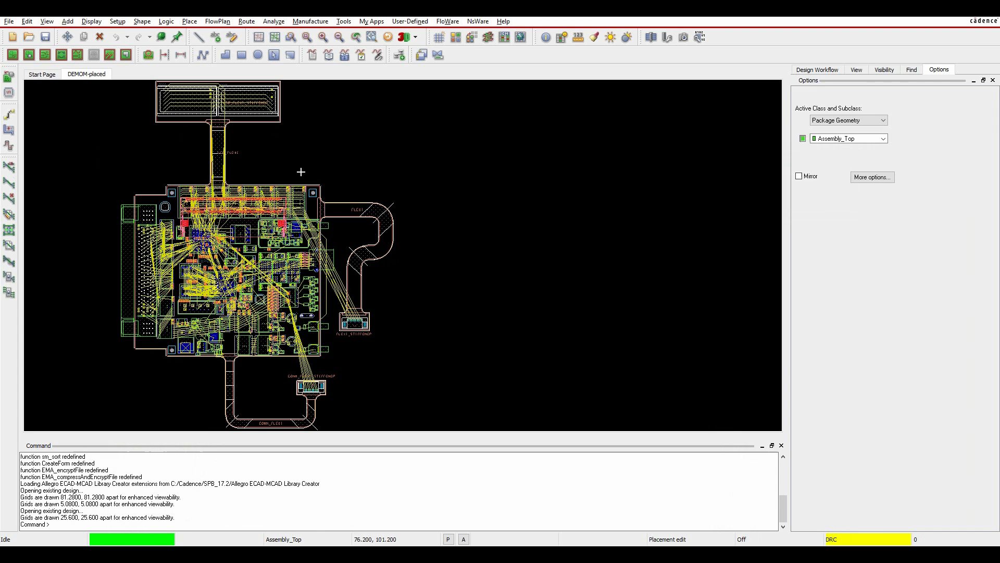
{"action": "left_click", "coordinate": [505, 37]}
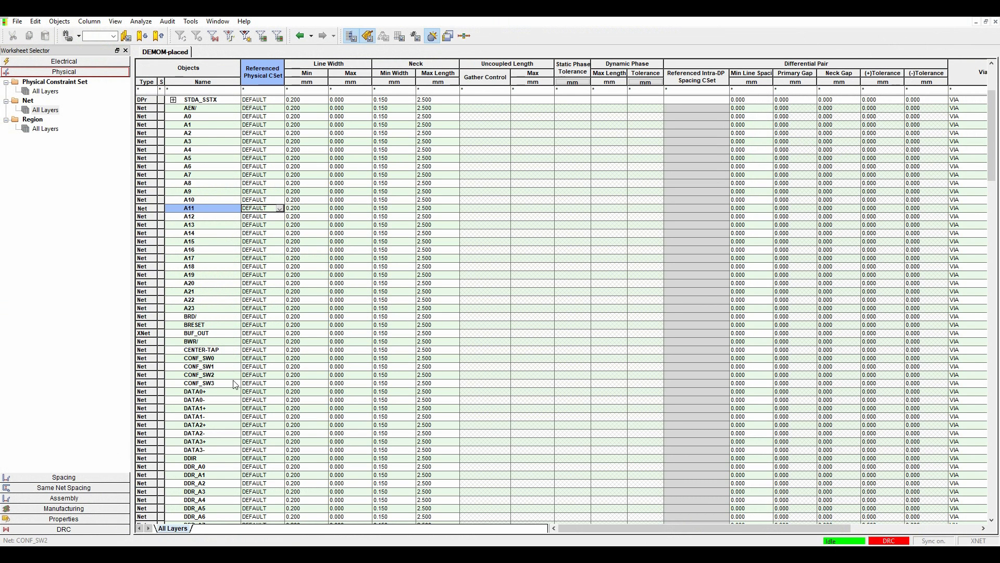
{"action": "scroll", "coordinate": [236, 395], "scroll_direction": "down", "scroll_amount": 1}
{"action": "scroll", "coordinate": [236, 396], "scroll_direction": "up", "scroll_amount": 5}
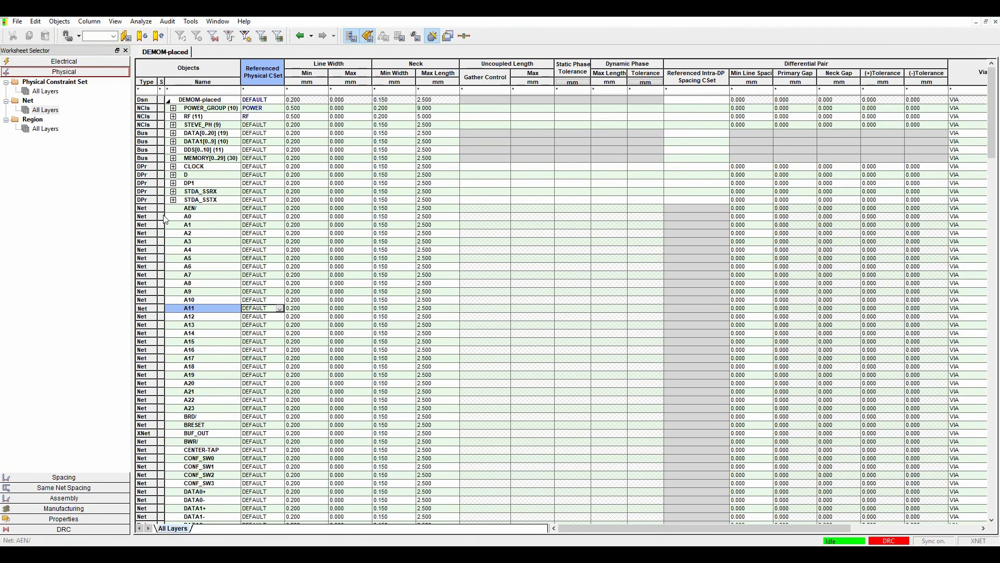
{"action": "scroll", "coordinate": [198, 200], "scroll_direction": "down", "scroll_amount": 8}
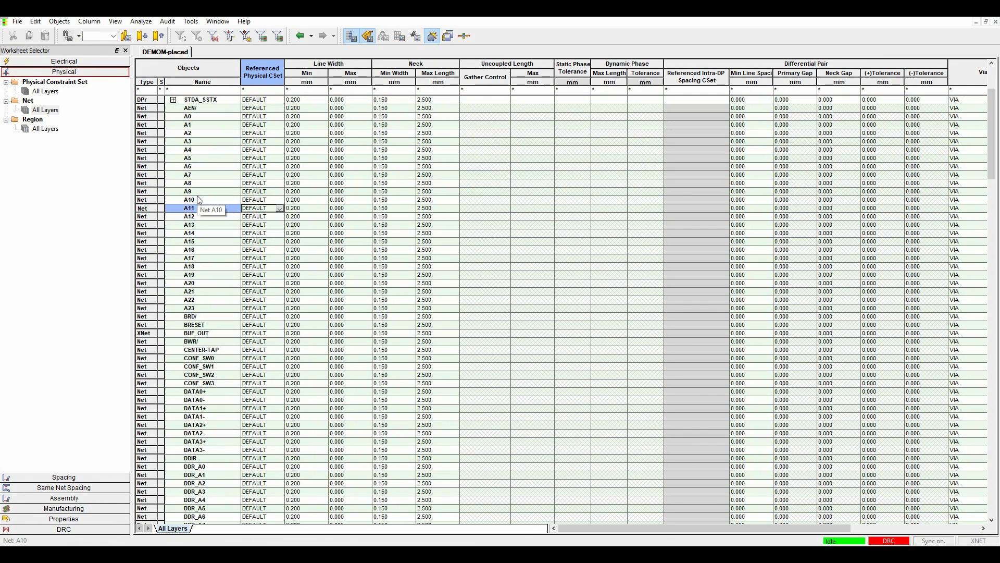
- Start a differential pair named DATA0 from the DATA0+ and DATA0- nets
{"action": "left_click_drag", "start_coordinate": [206, 303], "coordinate": [207, 311]}
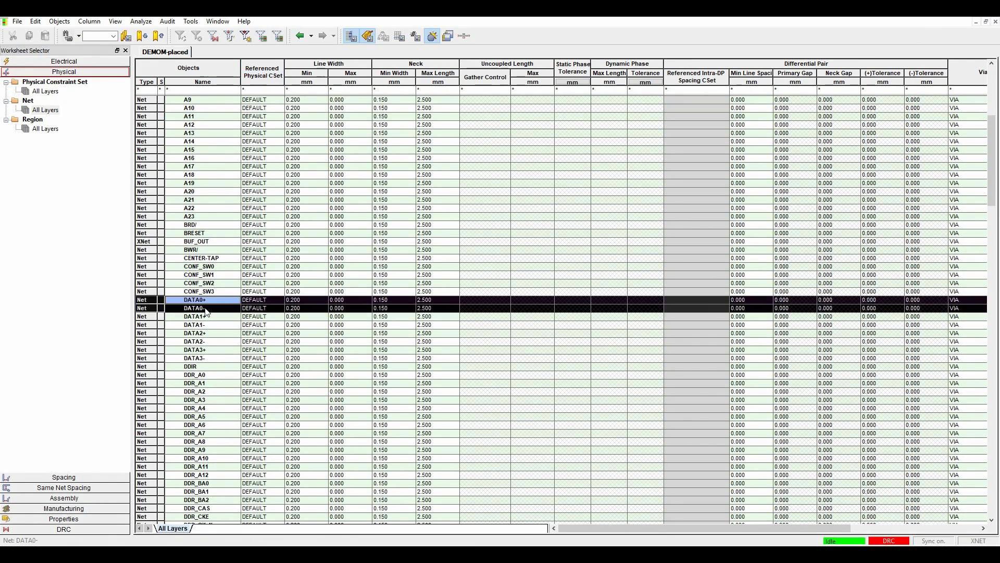
{"action": "right_click", "coordinate": [207, 312]}
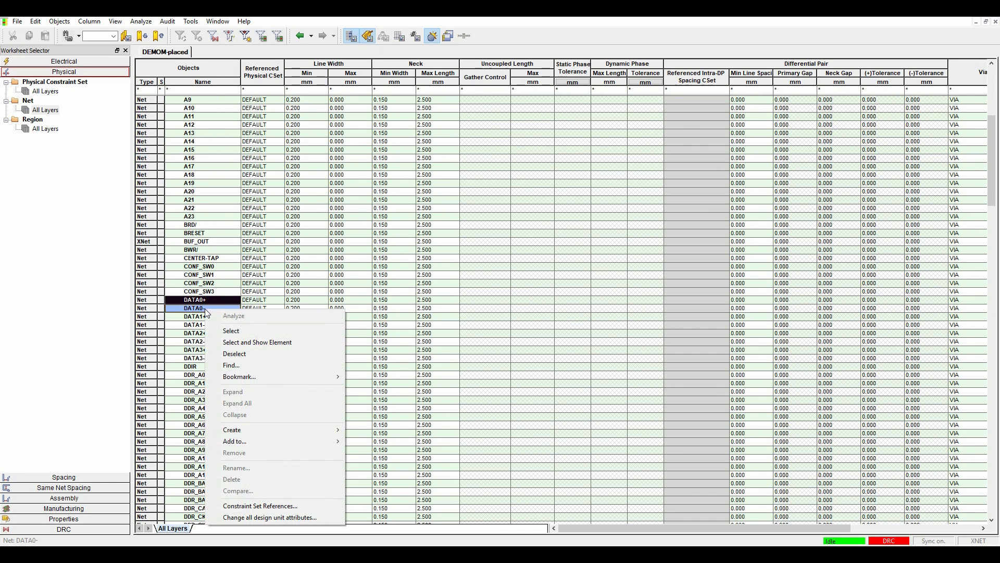
{"action": "mouse_move", "coordinate": [259, 429]}
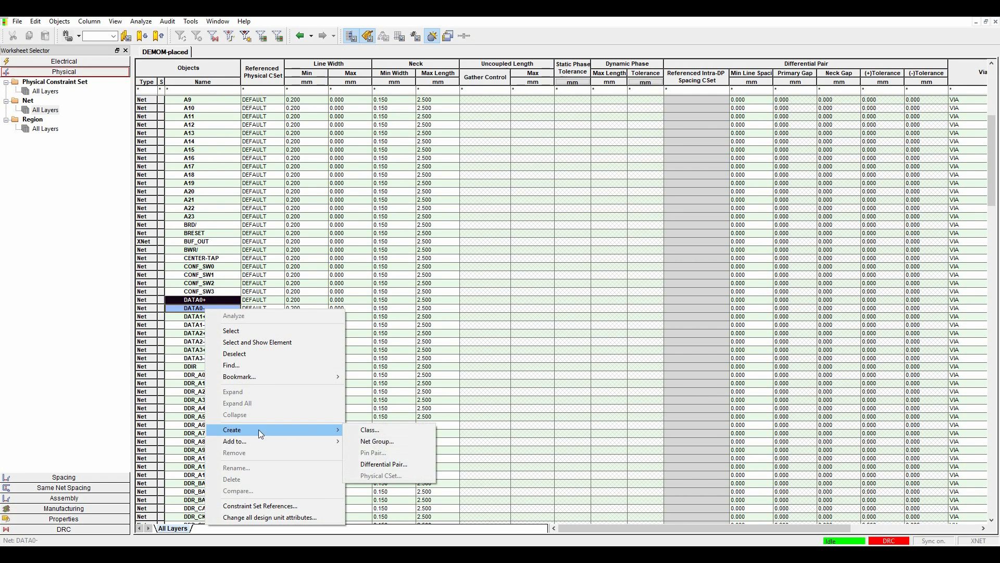
{"action": "left_click", "coordinate": [384, 464]}
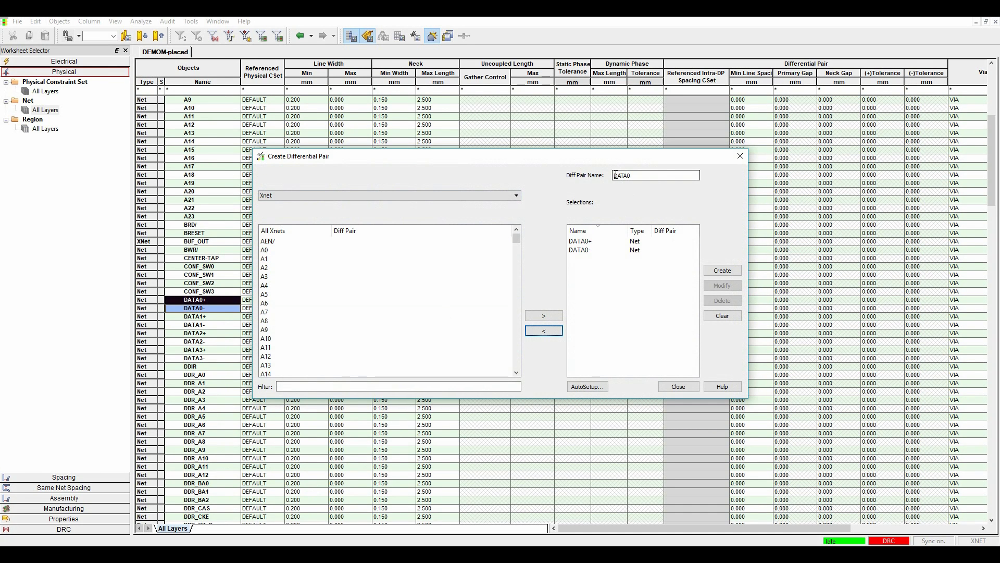
- Dismiss the pair dialog and reopen Create Differential Pair from the Objects menu
{"action": "left_click", "coordinate": [677, 387]}
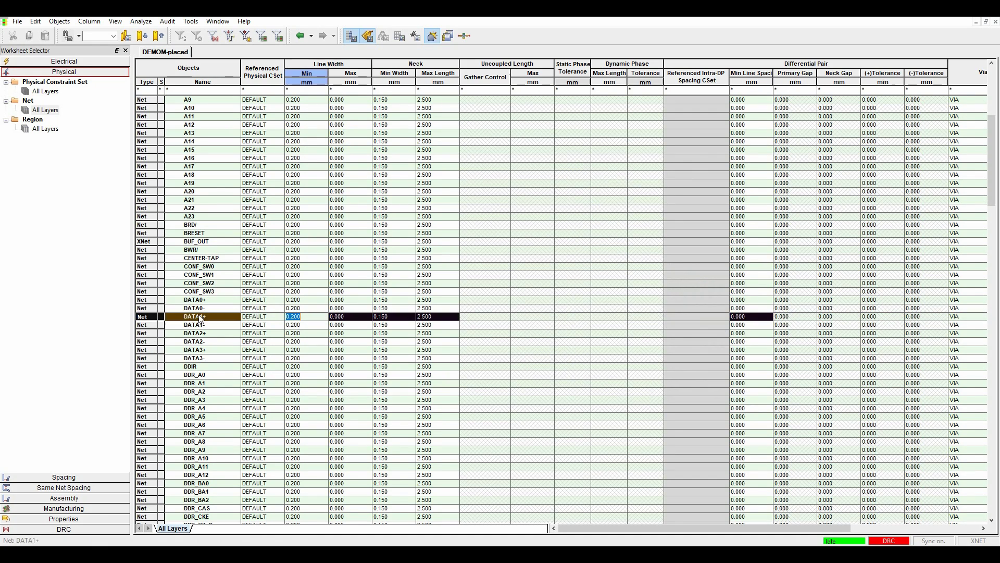
{"action": "left_click", "coordinate": [60, 22]}
{"action": "mouse_move", "coordinate": [89, 167]}
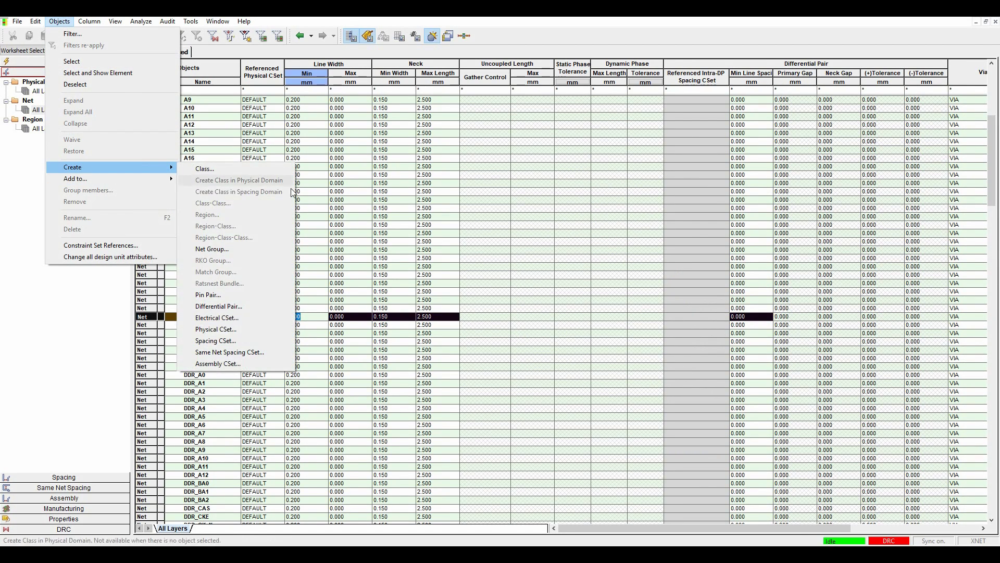
{"action": "left_click", "coordinate": [230, 308]}
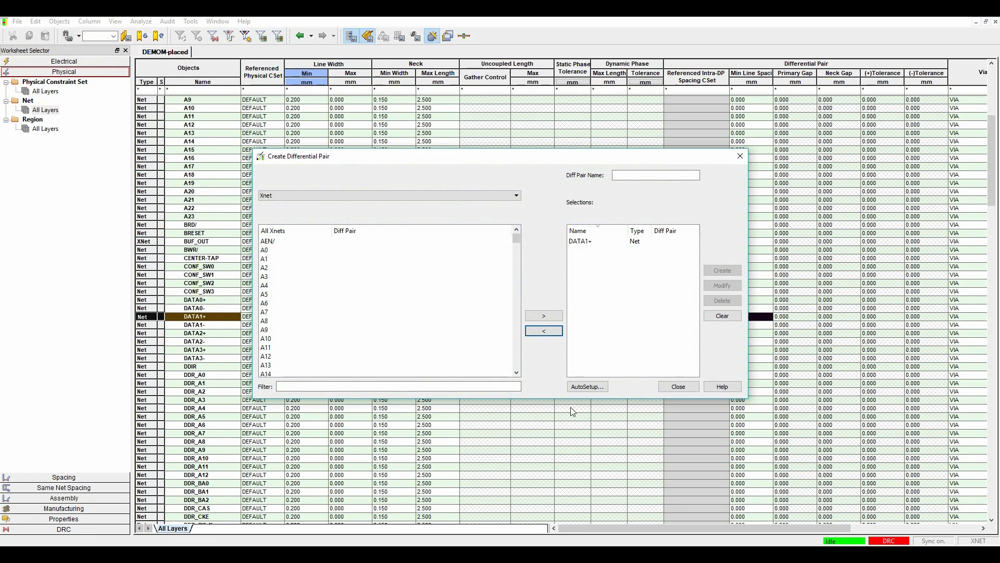
- In Auto Setup, filter positive nets by '+' and negative nets by '-'
{"action": "left_click", "coordinate": [585, 387]}
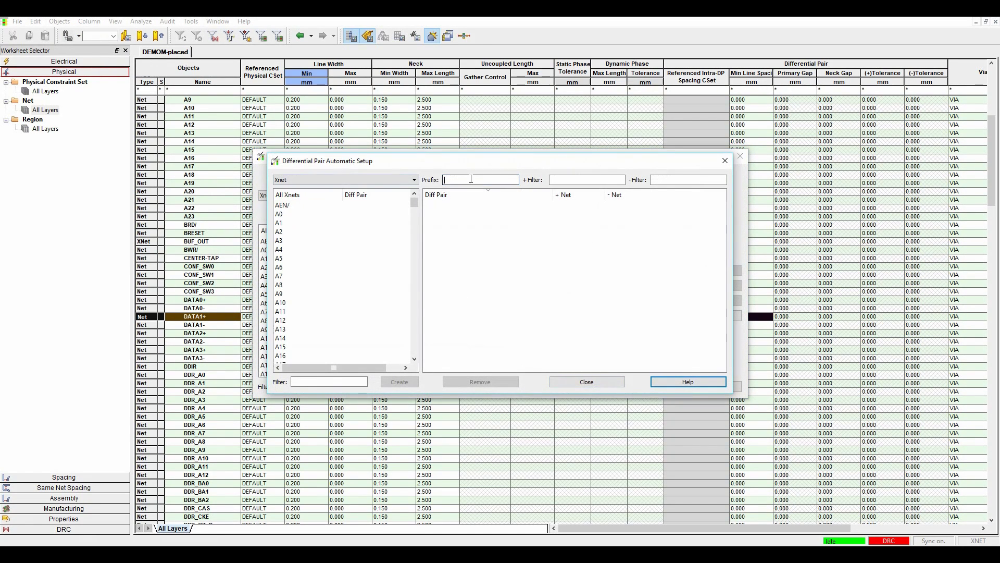
{"action": "left_click", "coordinate": [571, 179]}
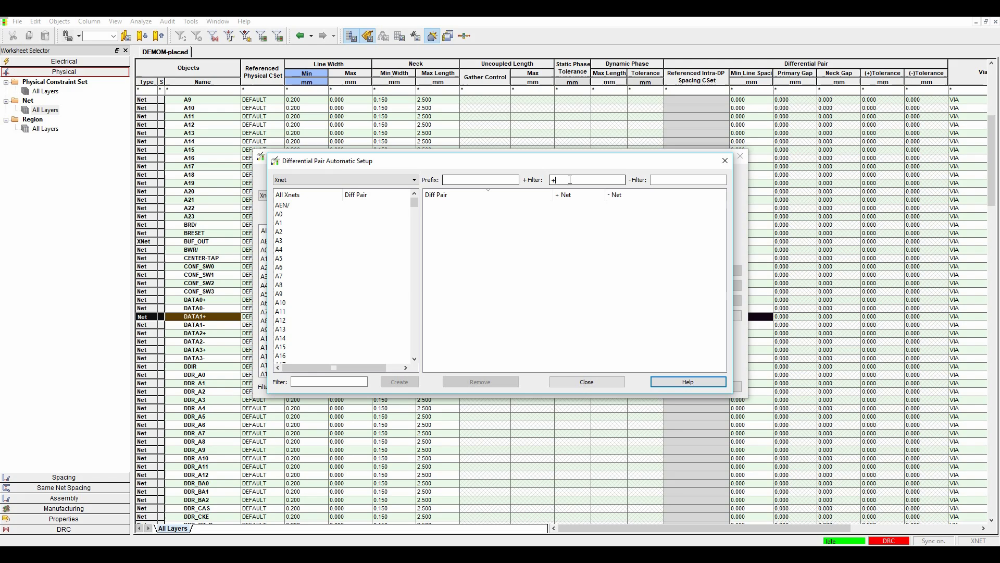
{"action": "type", "text": "+"}
{"action": "left_click", "coordinate": [661, 179]}
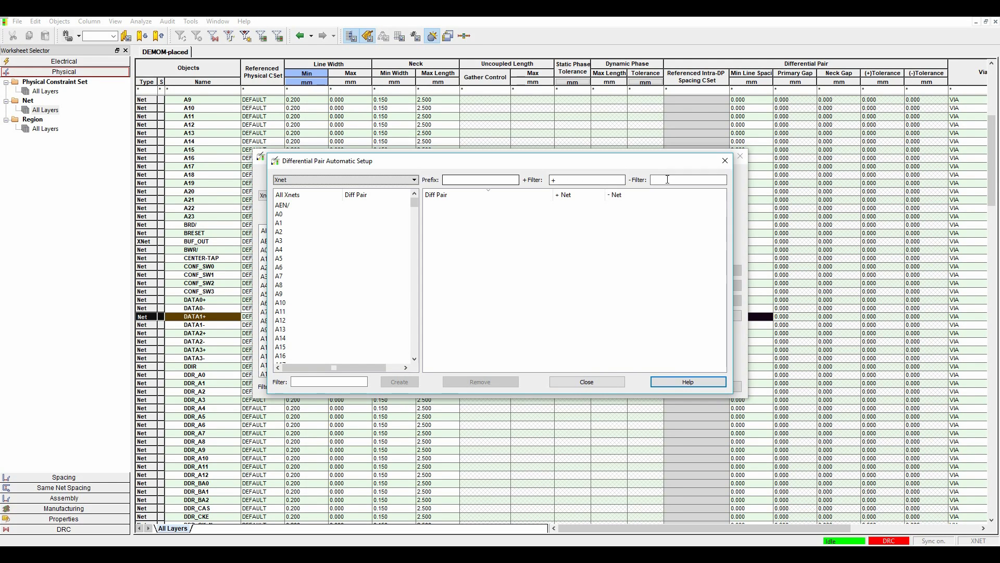
{"action": "type", "text": "-"}
{"action": "key", "text": "shift+Tab"}
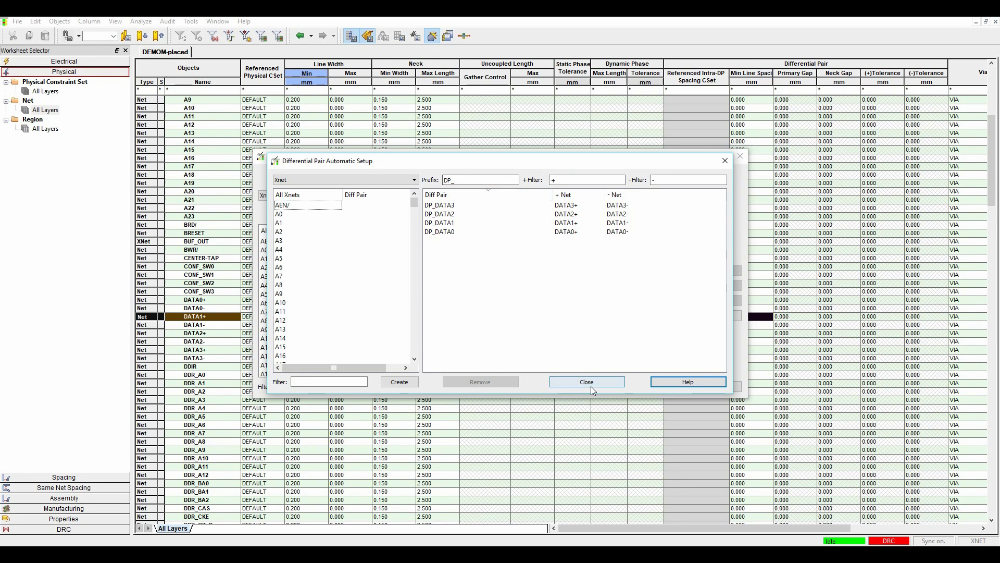
- Create the four DP_DATA differential pairs and close the log and Auto Setup
{"action": "left_click", "coordinate": [395, 383]}
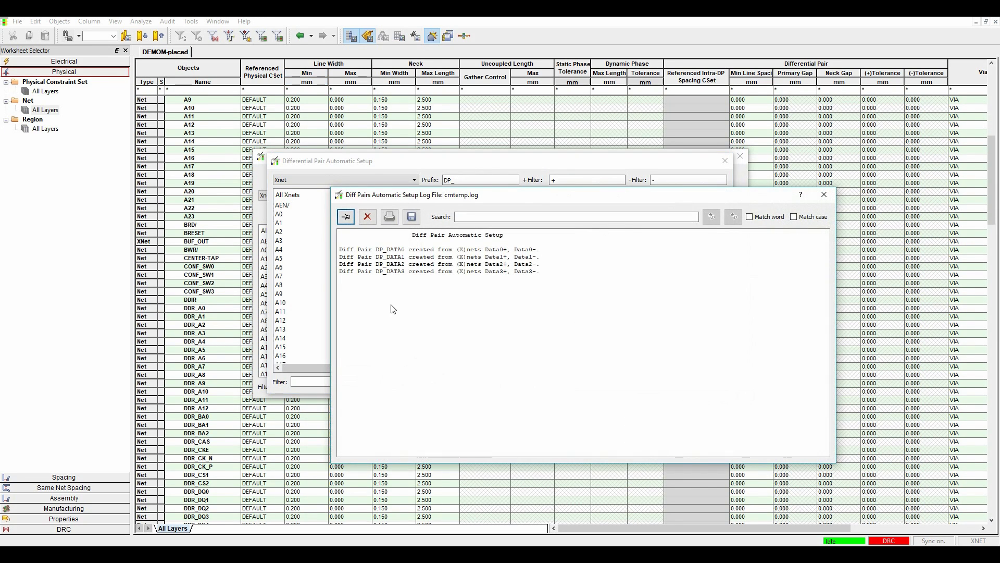
{"action": "left_click", "coordinate": [824, 194]}
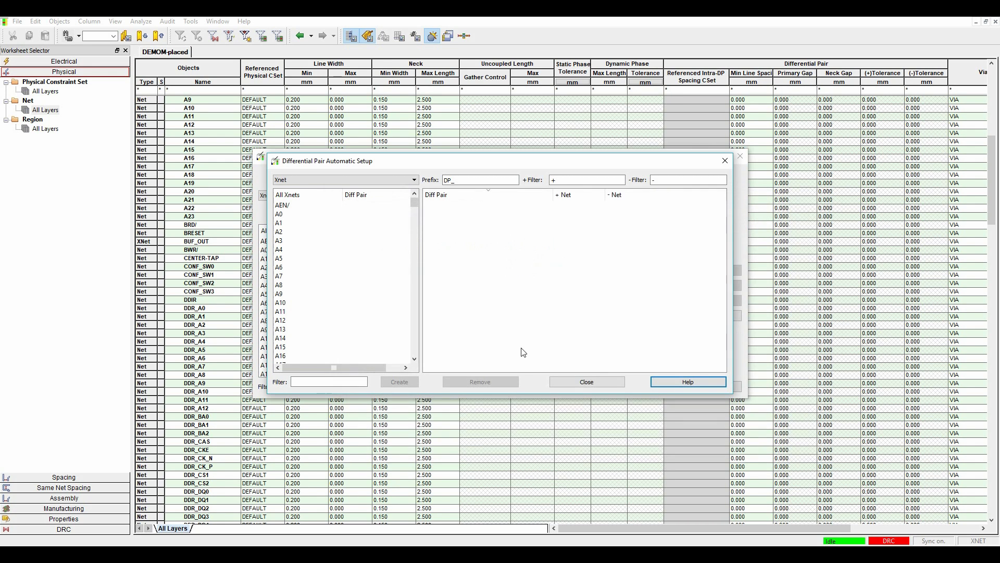
{"action": "left_click", "coordinate": [598, 382]}
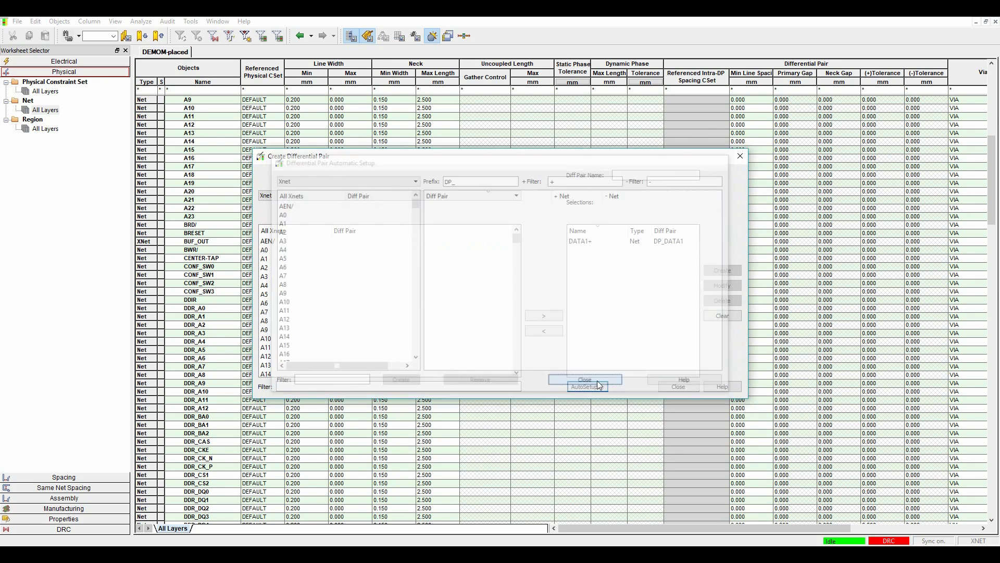
- Close pair creation and inspect DP_DATA2 at the top of the net worksheet
{"action": "left_click", "coordinate": [679, 386]}
{"action": "scroll", "coordinate": [197, 219], "scroll_direction": "up", "scroll_amount": 10}
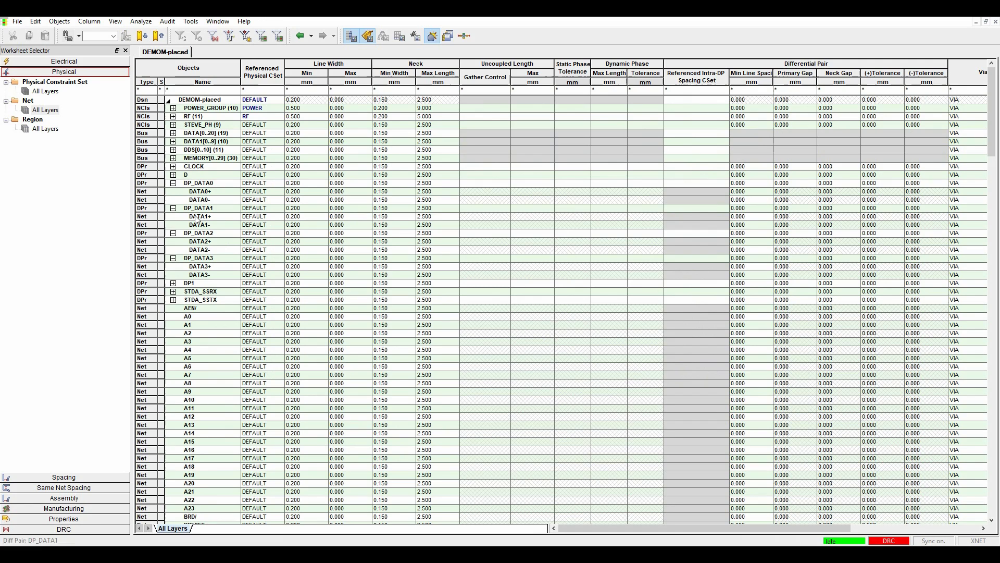
{"action": "left_click", "coordinate": [175, 236]}
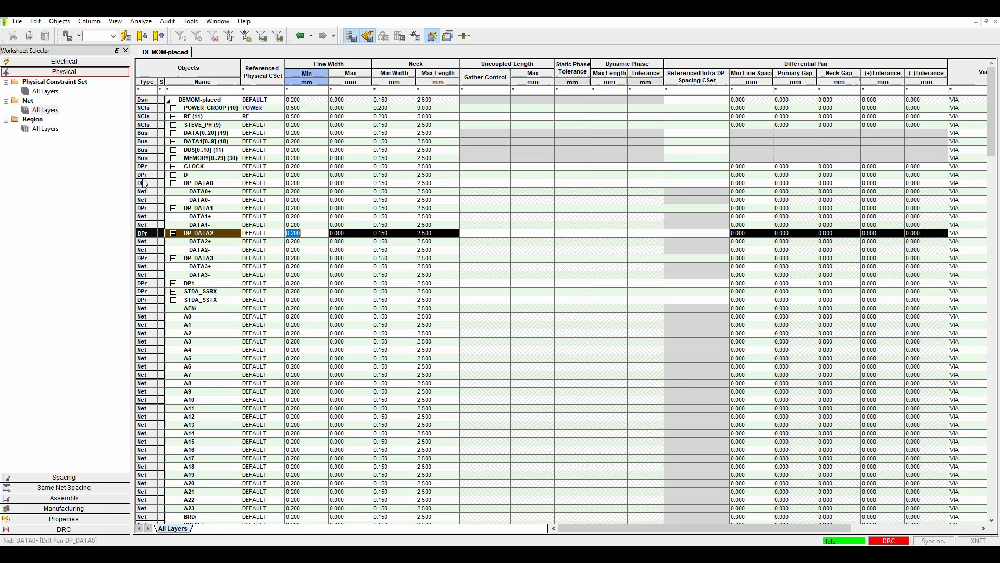
- Create physical CSet 'diff1' from DEFAULT in the Physical Constraint Set worksheet
{"action": "left_click", "coordinate": [45, 92]}
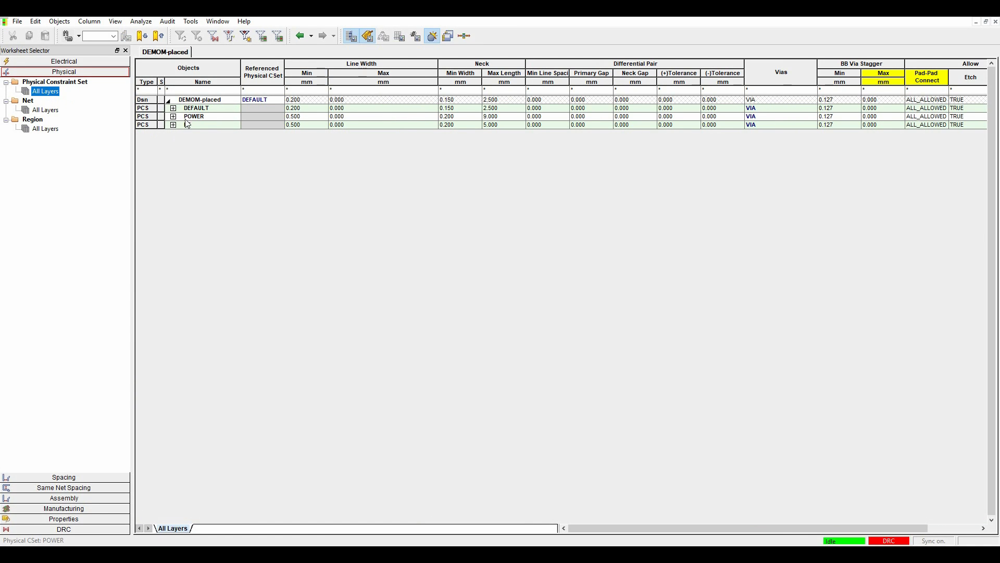
{"action": "left_click", "coordinate": [205, 109]}
{"action": "right_click", "coordinate": [205, 109]}
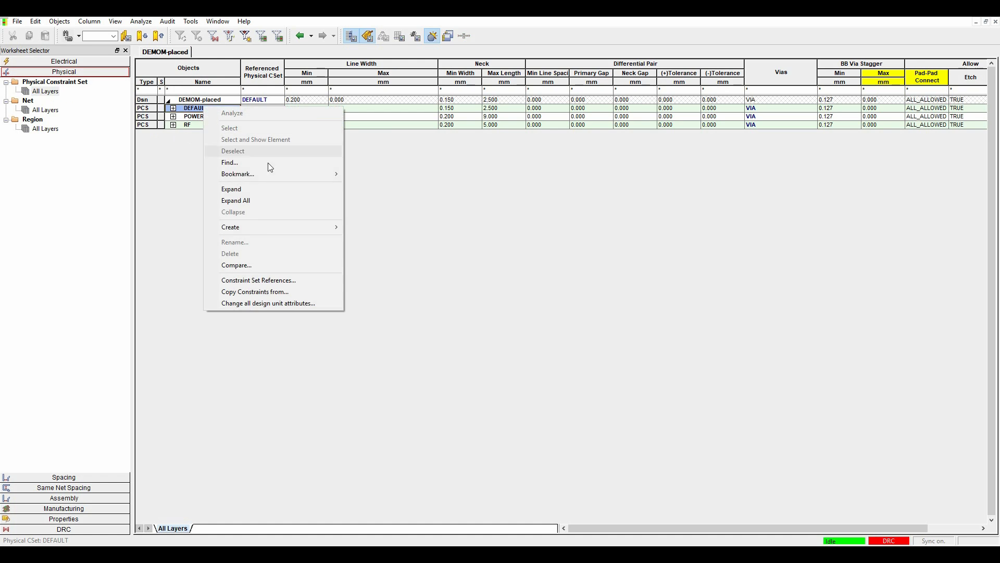
{"action": "mouse_move", "coordinate": [256, 225]}
{"action": "left_click", "coordinate": [391, 230]}
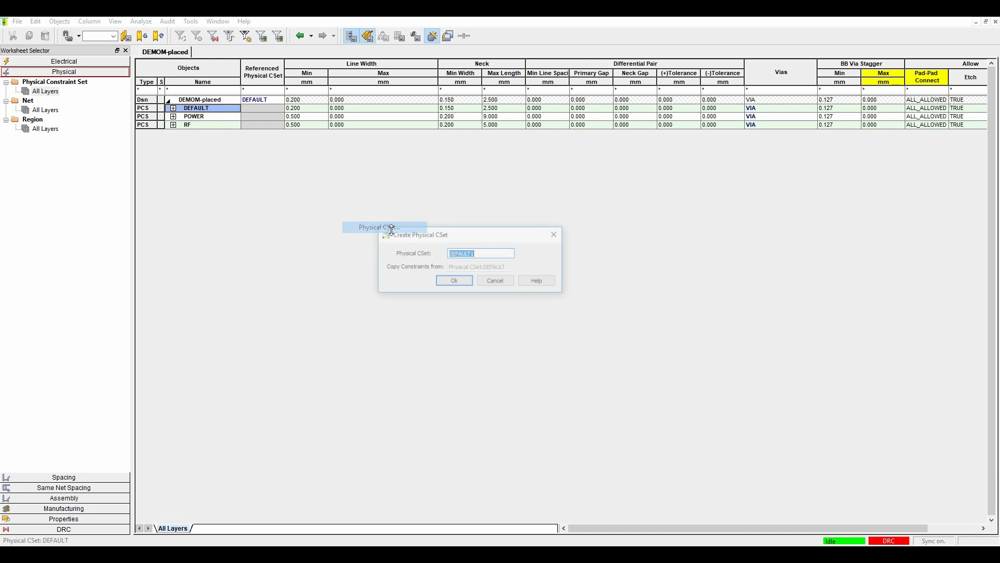
{"action": "type", "text": "diff"}
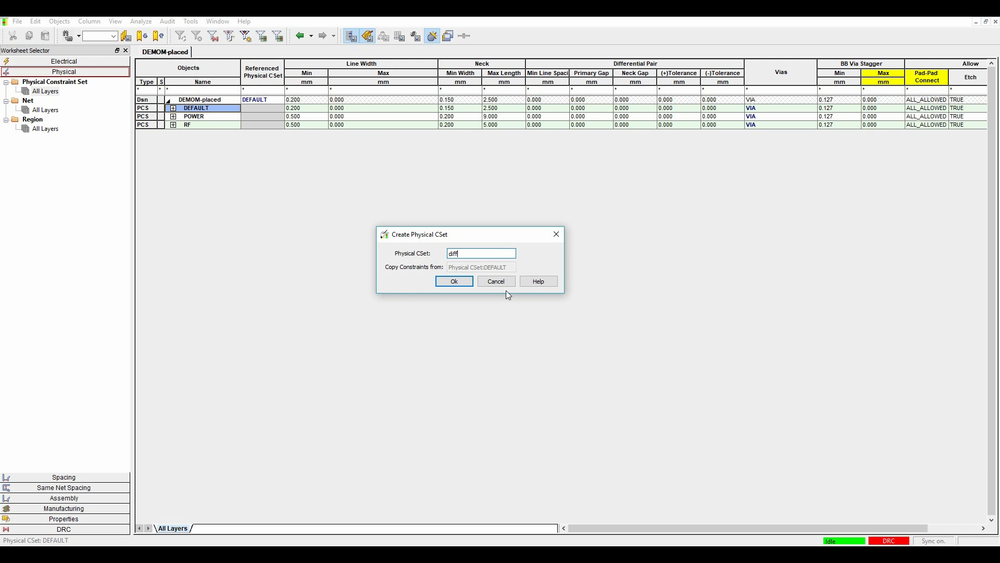
{"action": "type", "text": "1"}
{"action": "key", "text": "Return"}
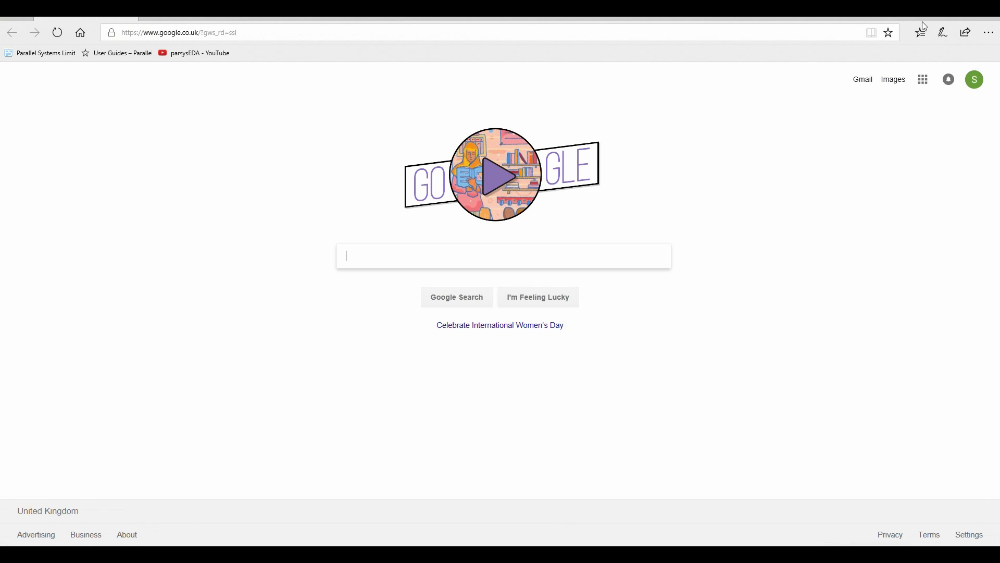
- Open the Parallel 'User Guides' favorite and scroll to the PCB Editor guides
{"action": "left_click", "coordinate": [142, 54]}
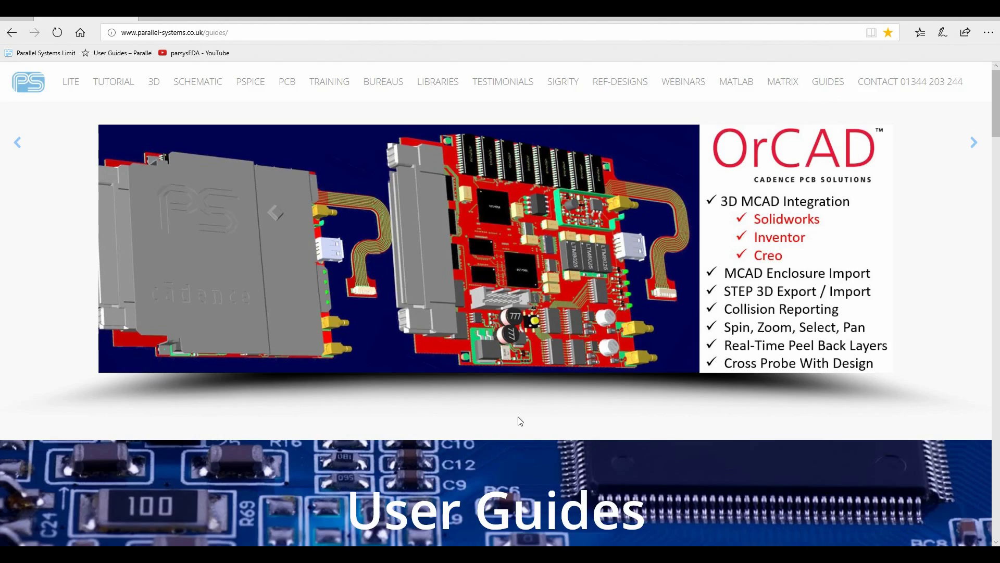
{"action": "scroll", "coordinate": [484, 386], "scroll_direction": "down", "scroll_amount": 15}
{"action": "scroll", "coordinate": [475, 382], "scroll_direction": "down", "scroll_amount": 1}
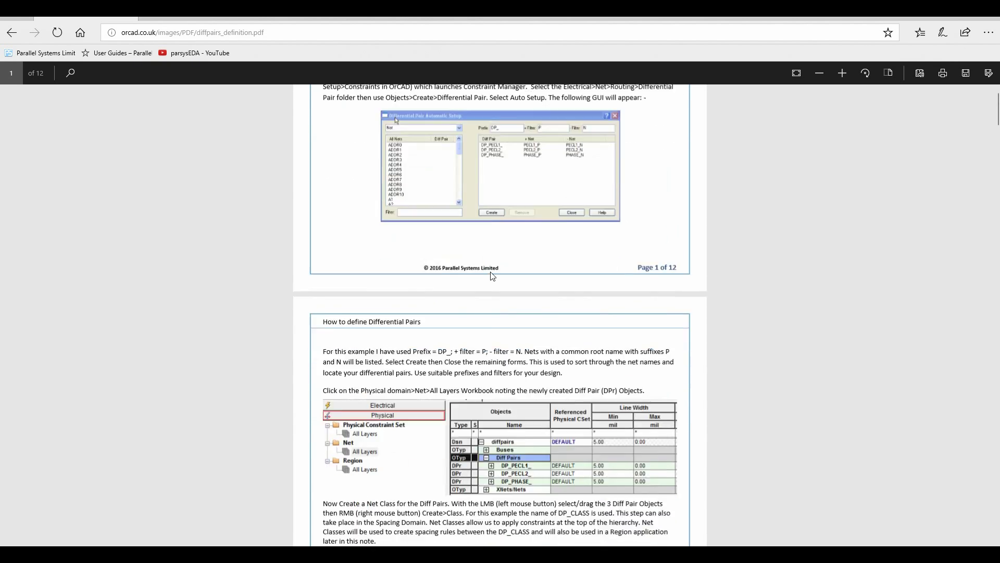
{"action": "scroll", "coordinate": [491, 275], "scroll_direction": "down", "scroll_amount": 10}
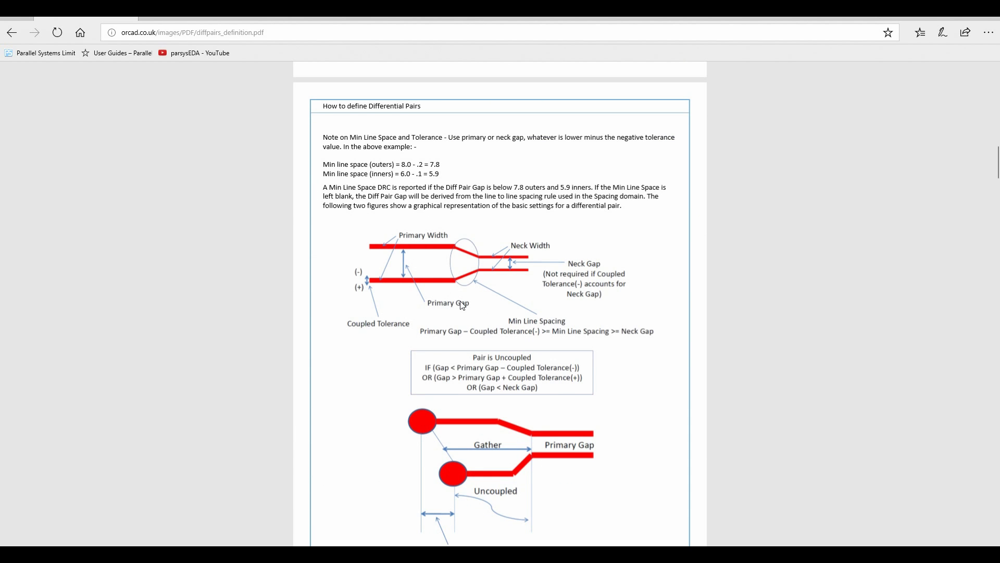
- Read the differential pairs PDF down to page 6's spacing rules
{"action": "scroll", "coordinate": [631, 369], "scroll_direction": "down", "scroll_amount": 3}
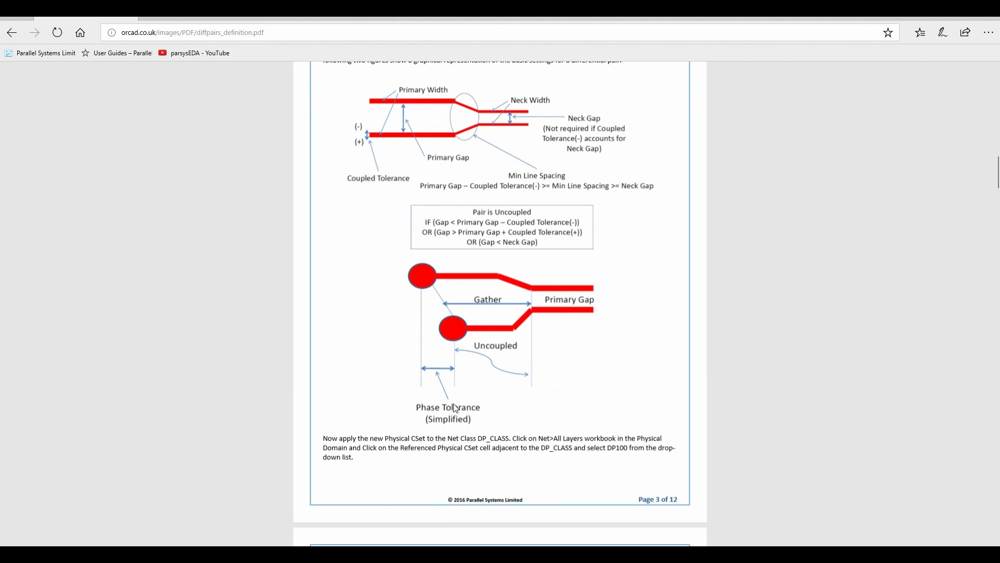
{"action": "scroll", "coordinate": [459, 405], "scroll_direction": "down", "scroll_amount": 20}
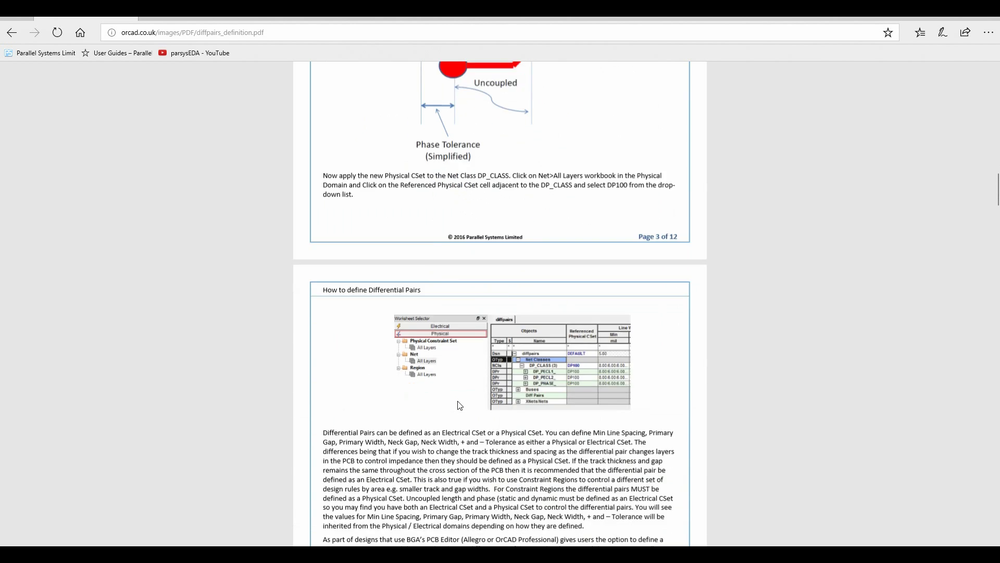
{"action": "scroll", "coordinate": [459, 403], "scroll_direction": "down", "scroll_amount": 12}
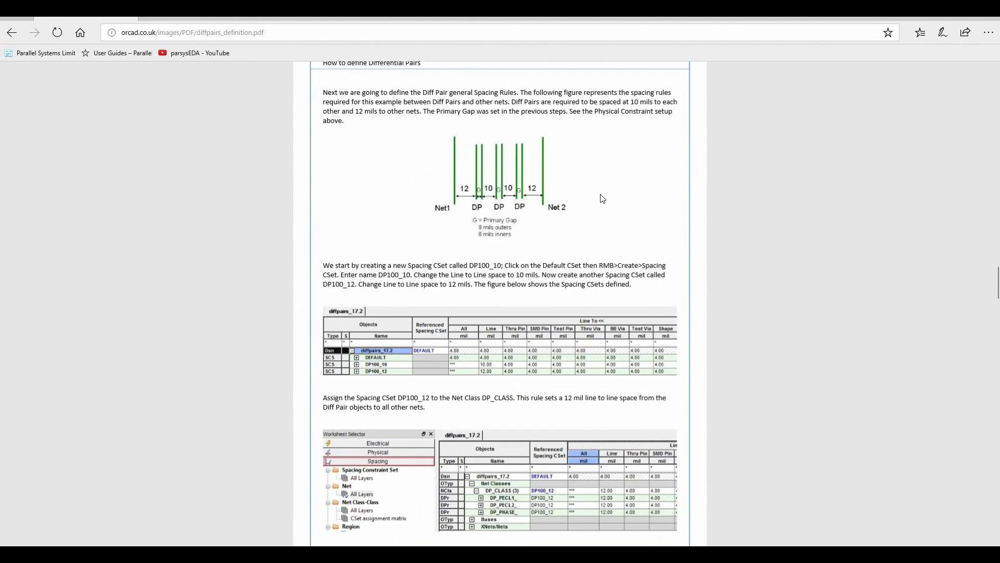
{"action": "scroll", "coordinate": [491, 216], "scroll_direction": "down", "scroll_amount": 7}
{"action": "scroll", "coordinate": [491, 213], "scroll_direction": "up", "scroll_amount": 6}
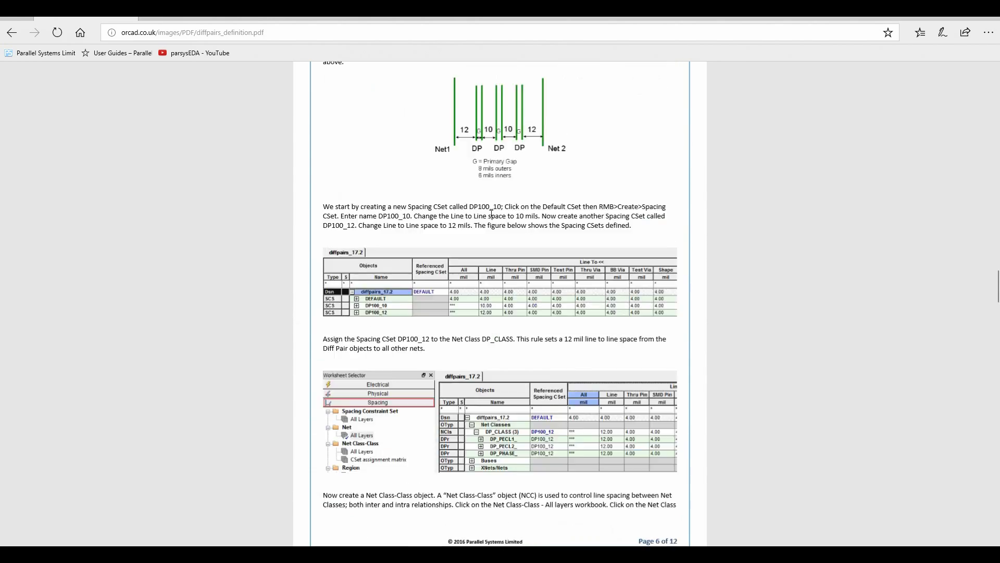
{"action": "scroll", "coordinate": [491, 214], "scroll_direction": "up", "scroll_amount": 4}
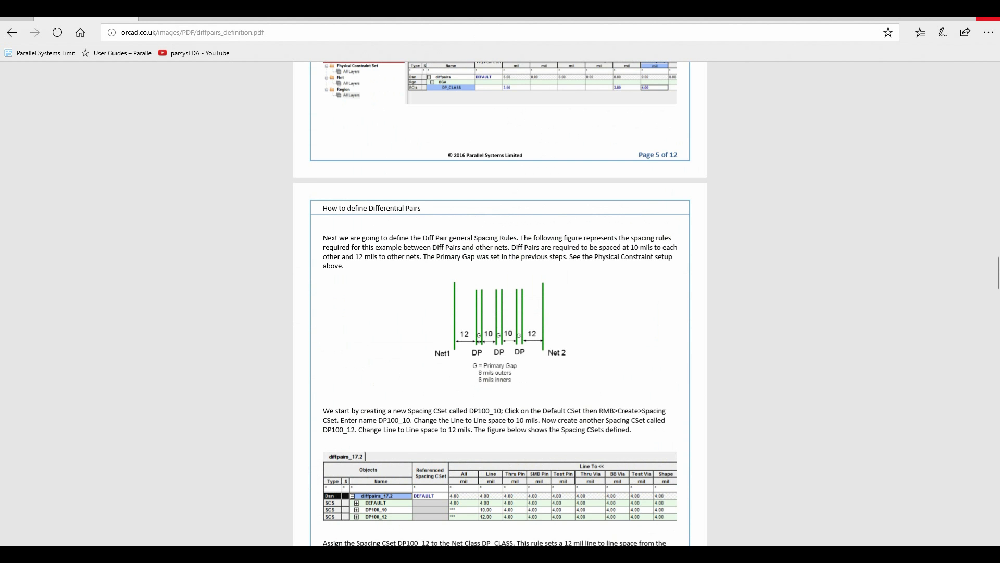
- Back in Constraint Manager, set DIFF1's minimum line width to 0.150
{"action": "left_click", "coordinate": [940, 19]}
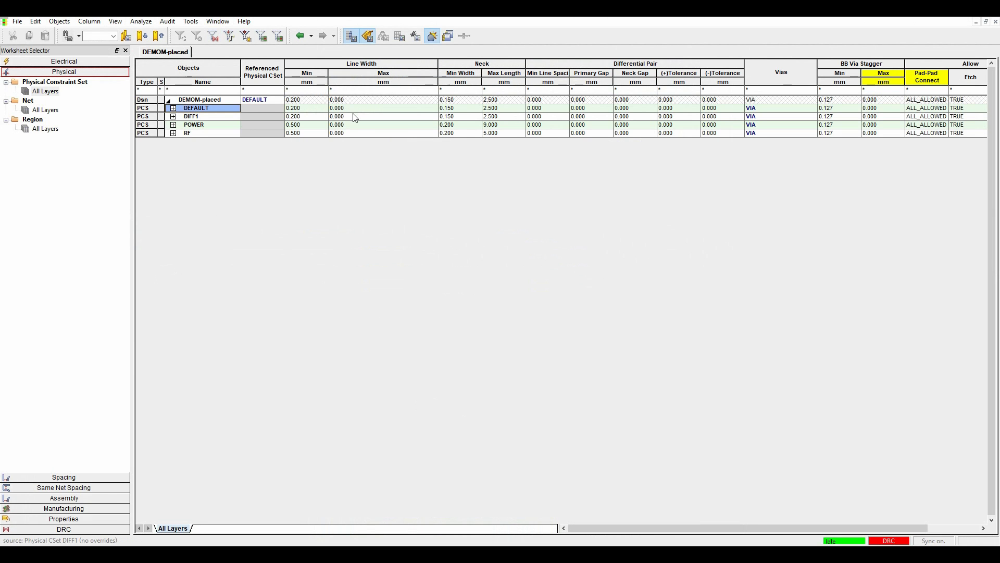
{"action": "left_click", "coordinate": [314, 116]}
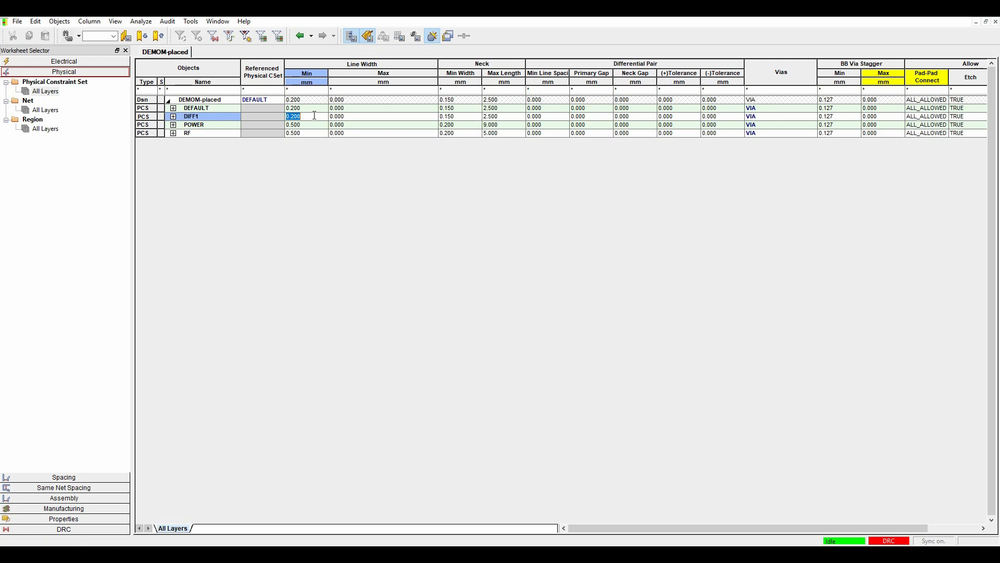
{"action": "key", "text": "BackSpace"}
{"action": "type", "text": ".15"}
{"action": "key", "text": "Tab"}
{"action": "key", "text": "Tab"}
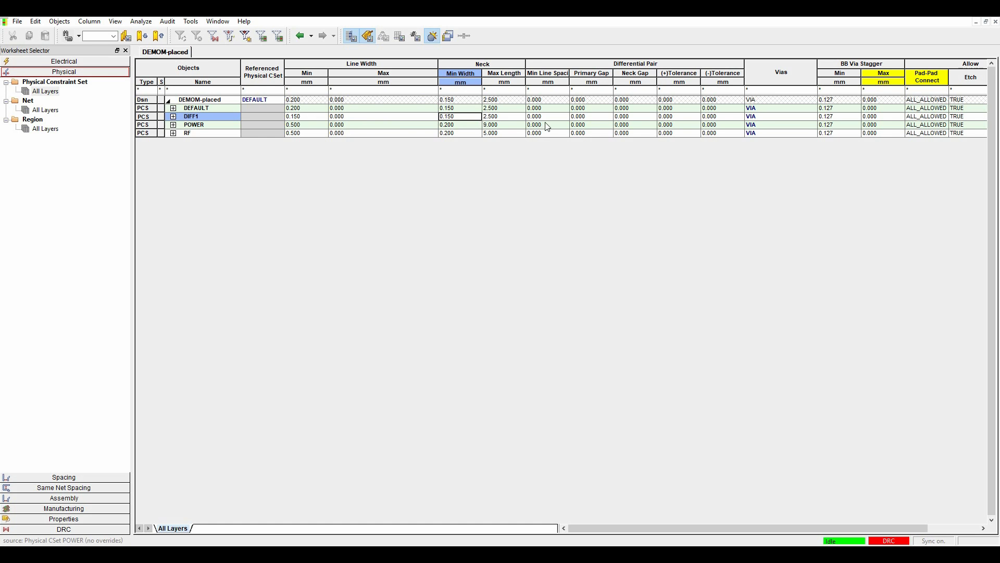
- Set DIFF1's Primary Gap to 0.150 and both tolerances to 0.050
{"action": "double_click", "coordinate": [595, 115]}
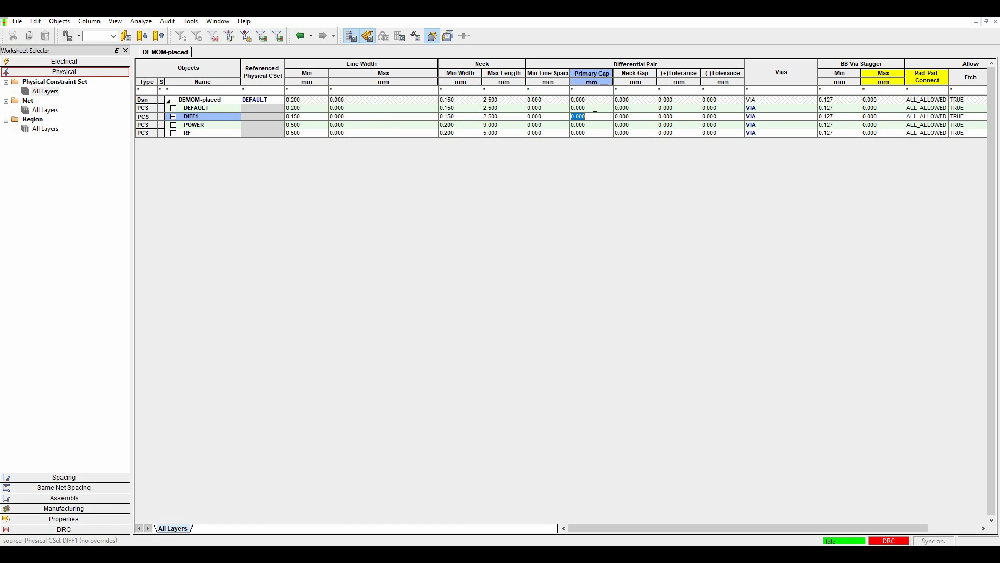
{"action": "key", "text": "BackSpace"}
{"action": "type", "text": ".15"}
{"action": "key", "text": "Tab"}
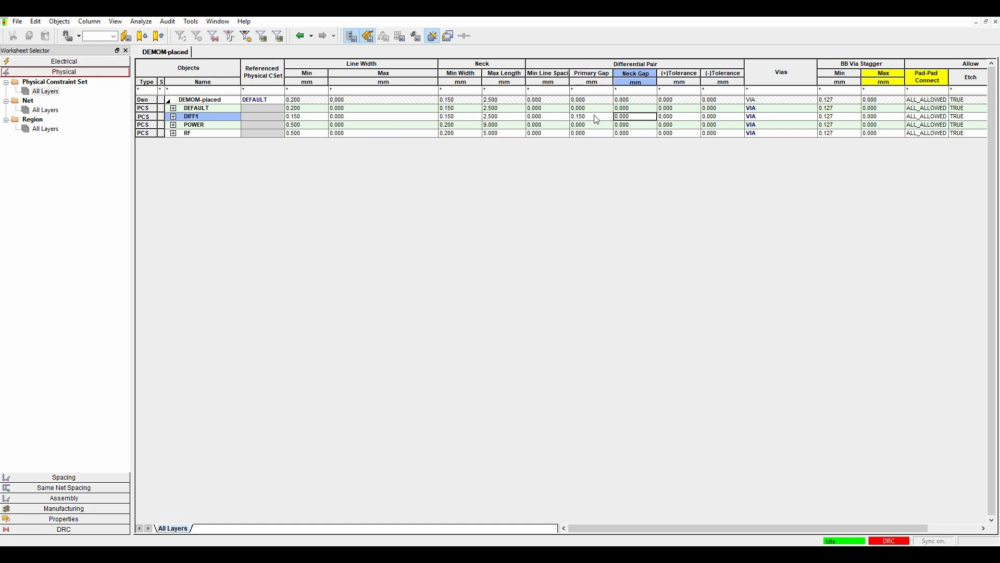
{"action": "key", "text": "Tab"}
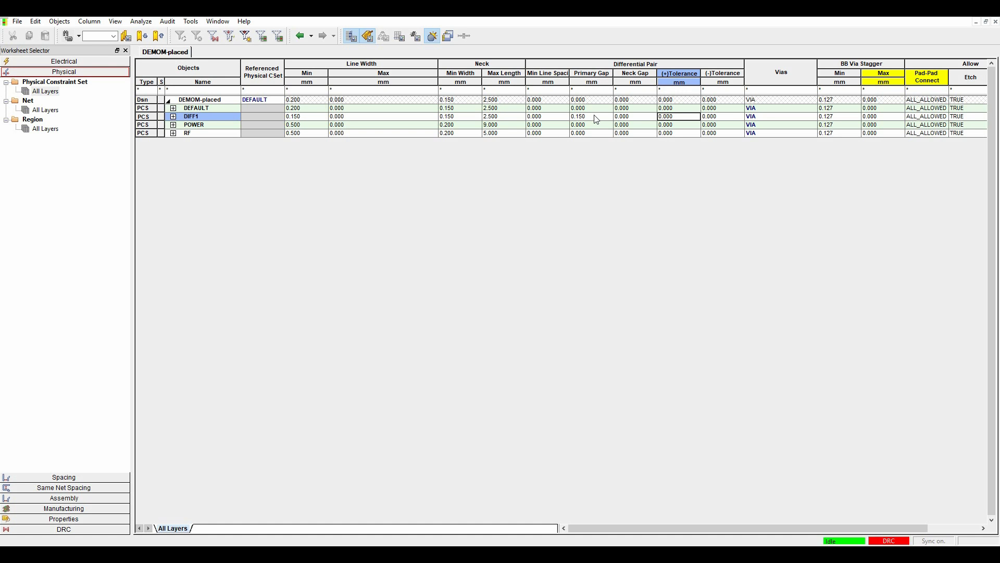
{"action": "type", "text": "0.05"}
{"action": "key", "text": "Tab"}
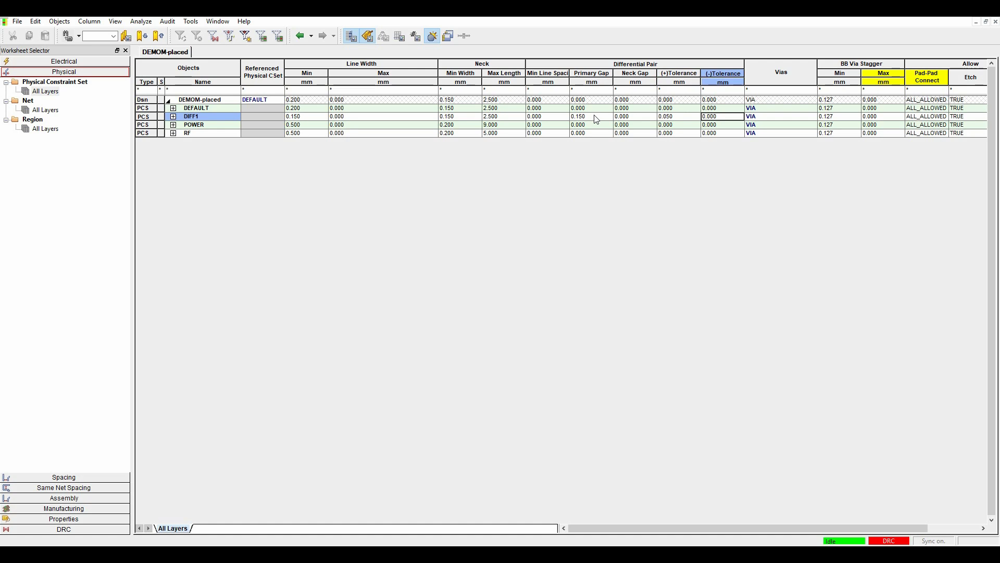
{"action": "type", "text": "0.05"}
{"action": "key", "text": "Tab"}
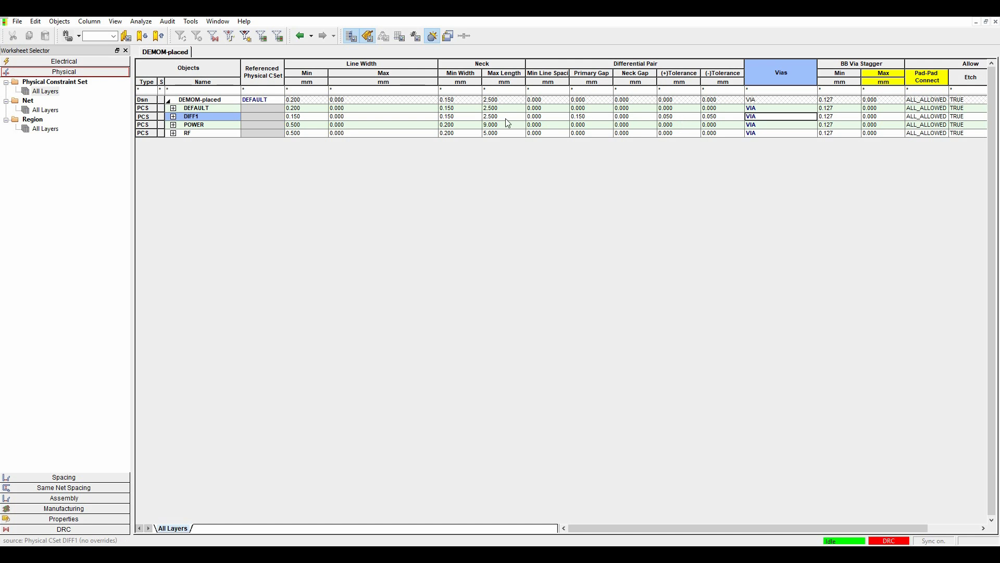
- Set DIFF1's Min Line Spacing to 0.100 and enter 0.150 in the next cell
{"action": "left_click", "coordinate": [558, 117]}
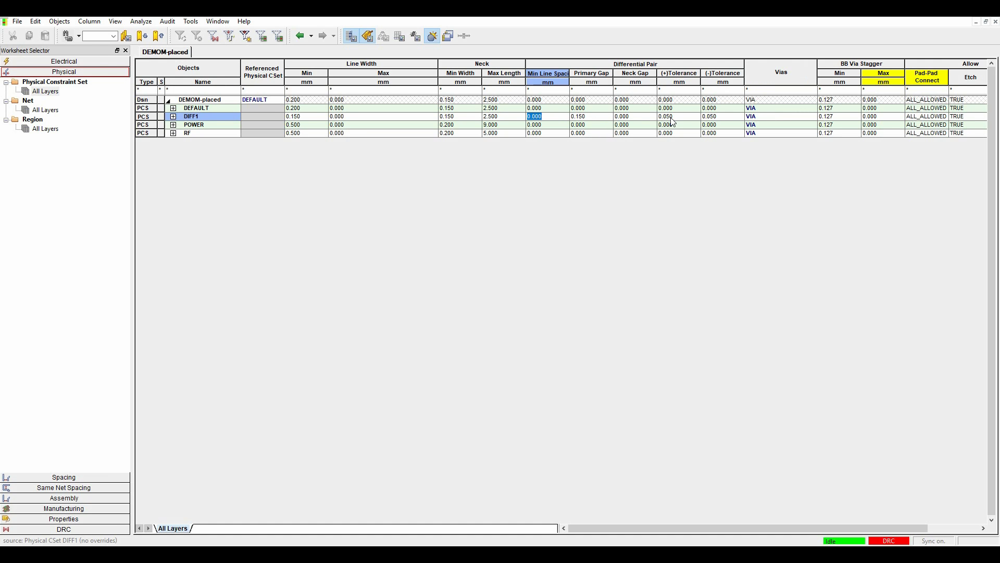
{"action": "type", "text": "0.1"}
{"action": "key", "text": "Tab"}
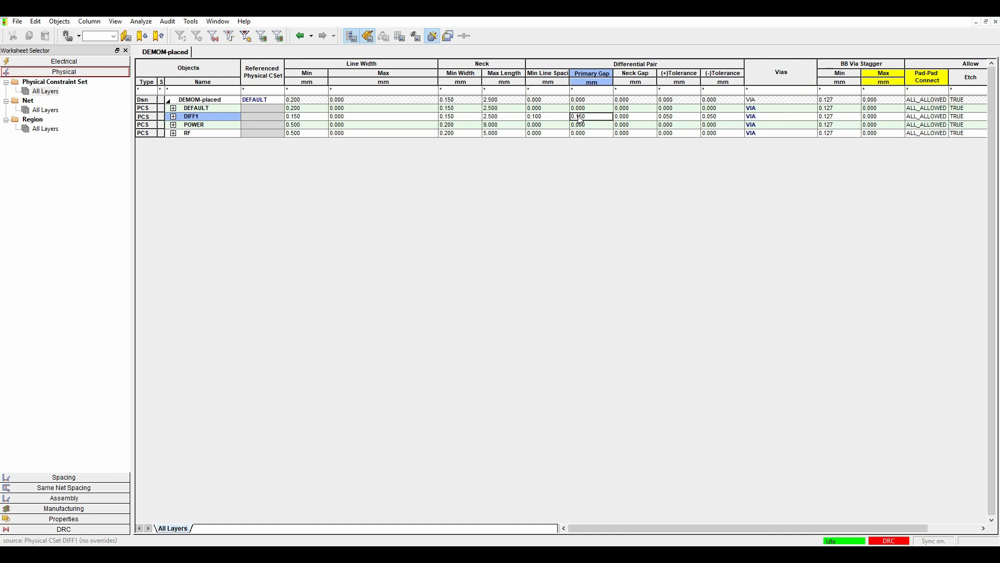
{"action": "type", "text": "0.150"}
{"action": "left_click", "coordinate": [174, 116]}
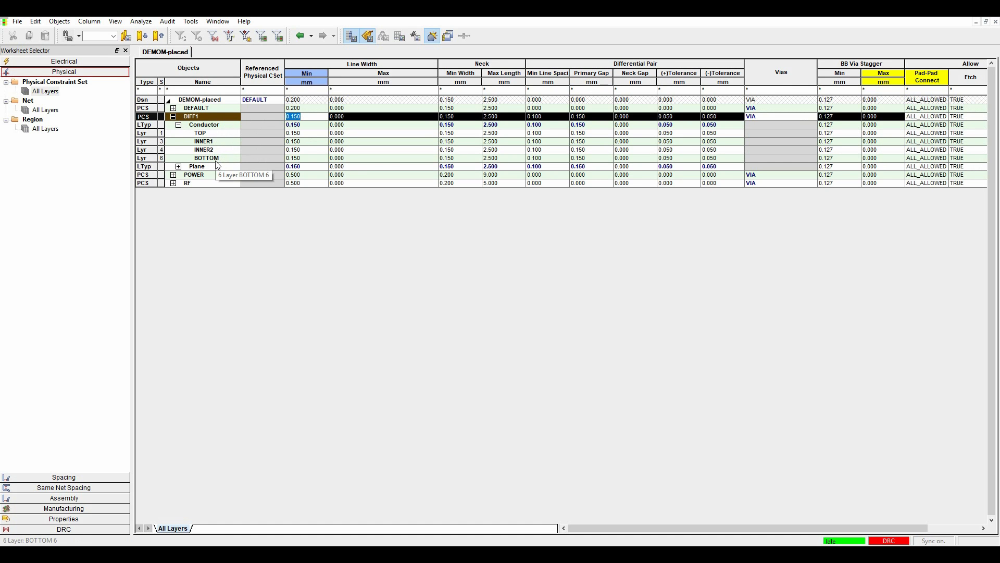
{"action": "left_click", "coordinate": [311, 133]}
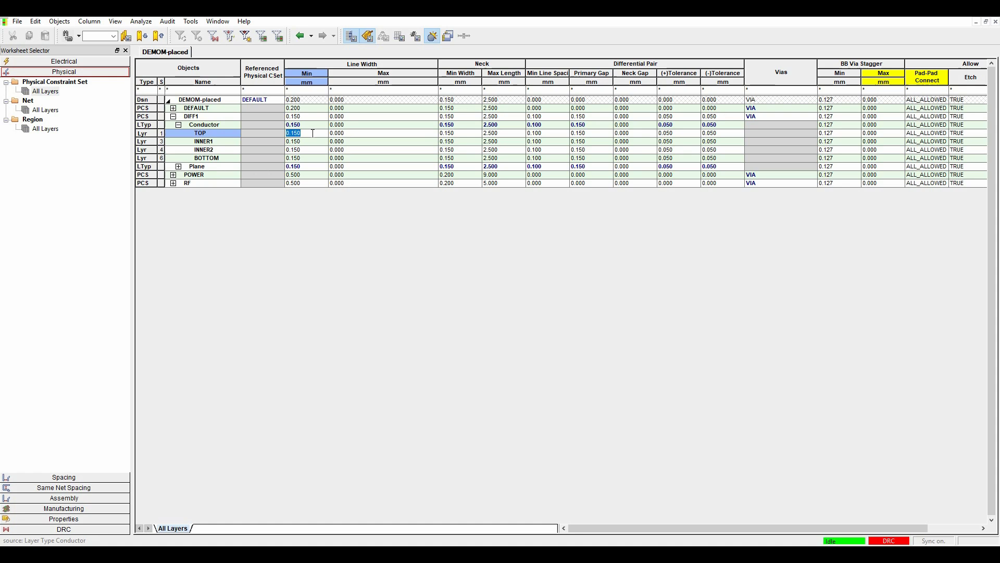
{"action": "key", "text": "BackSpace"}
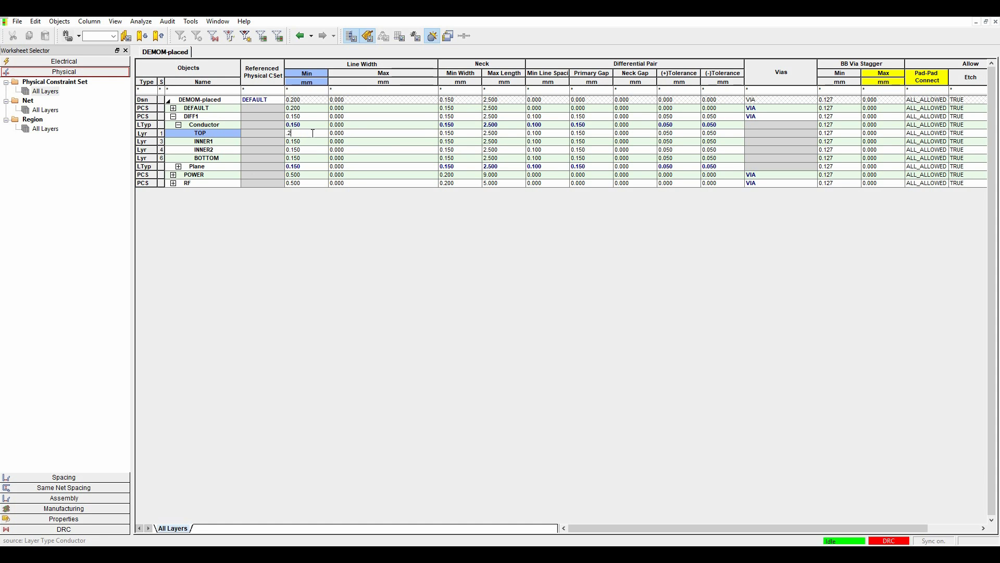
{"action": "type", "text": ".2"}
{"action": "key", "text": "Tab"}
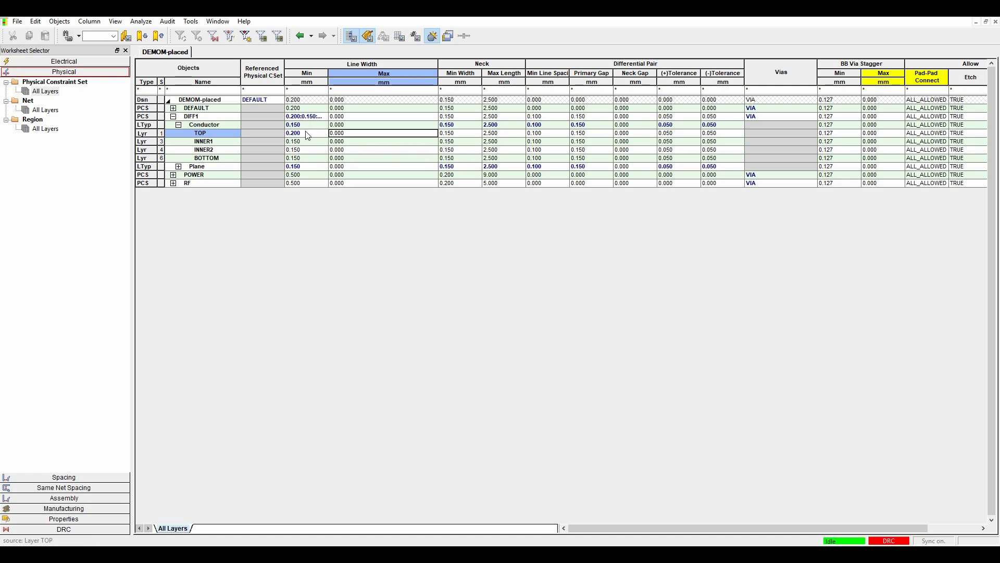
{"action": "double_click", "coordinate": [307, 132]}
{"action": "type", "text": ".15"}
{"action": "key", "text": "Tab"}
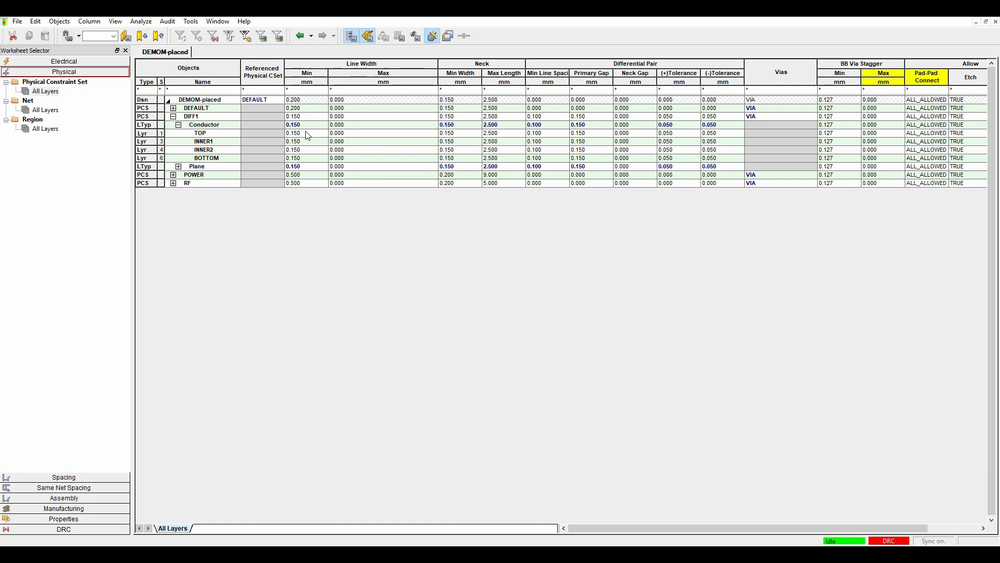
{"action": "double_click", "coordinate": [308, 142]}
{"action": "key", "text": "BackSpace"}
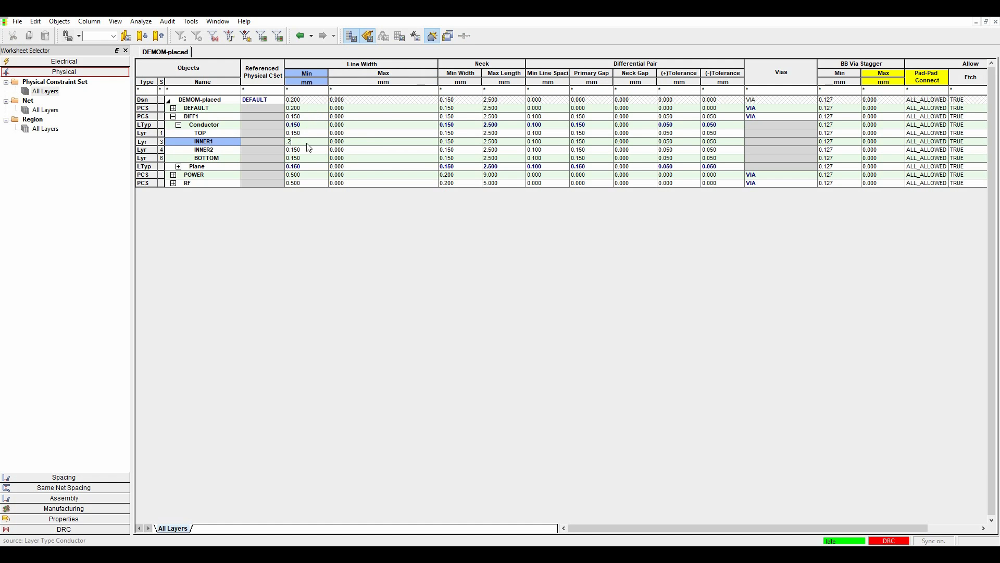
{"action": "type", "text": ".2"}
{"action": "key", "text": "Tab"}
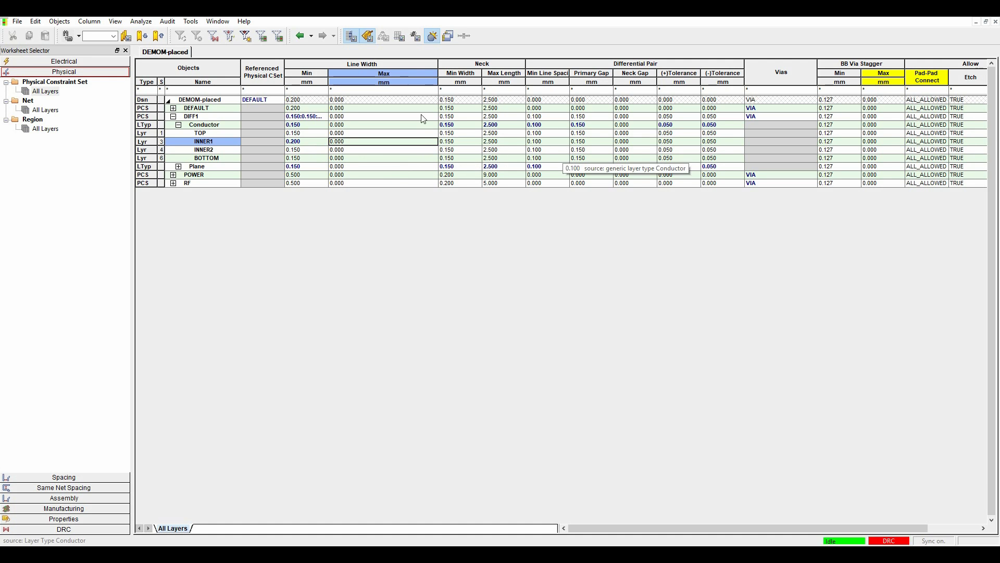
{"action": "left_click", "coordinate": [305, 142]}
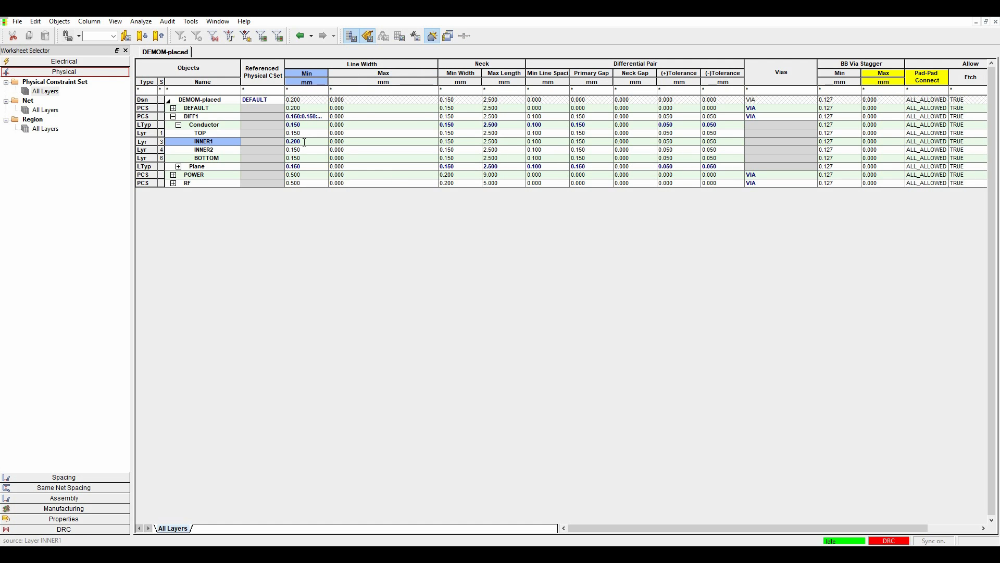
{"action": "type", "text": ".15"}
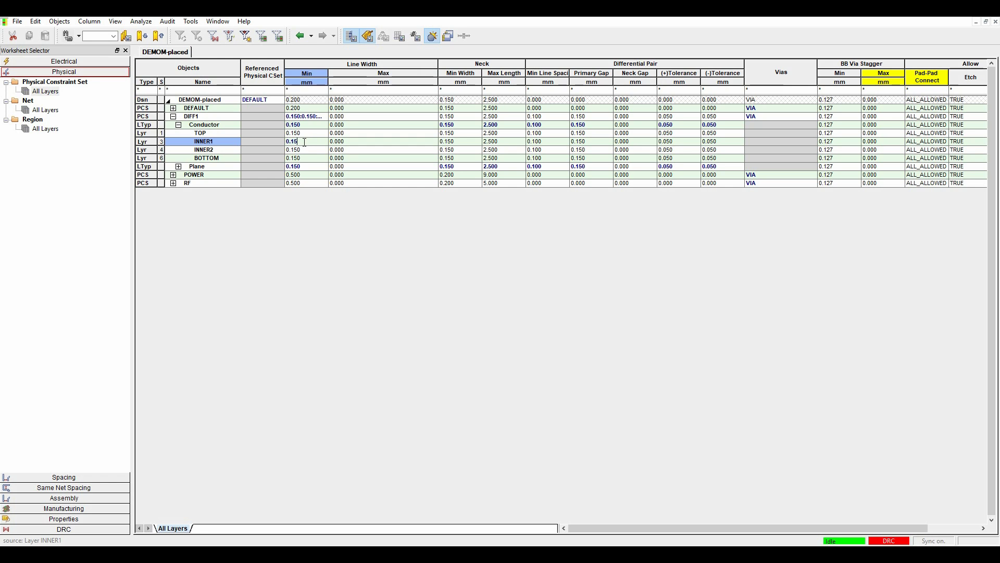
{"action": "key", "text": "Tab"}
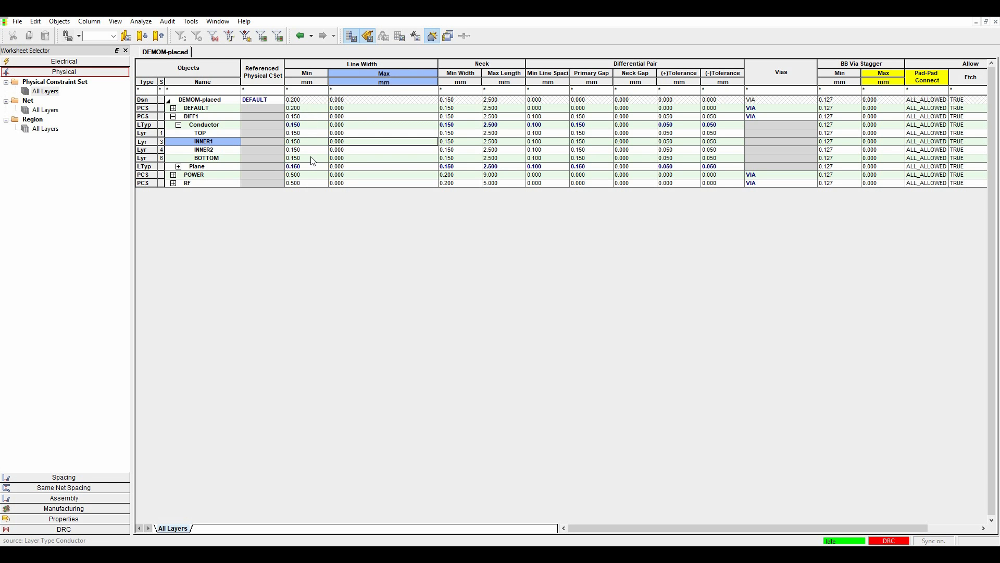
- Show the Net All Layers worksheet, try DIFF1 on DP_DATA0, then revert it to DEFAULT
{"action": "left_click", "coordinate": [46, 110]}
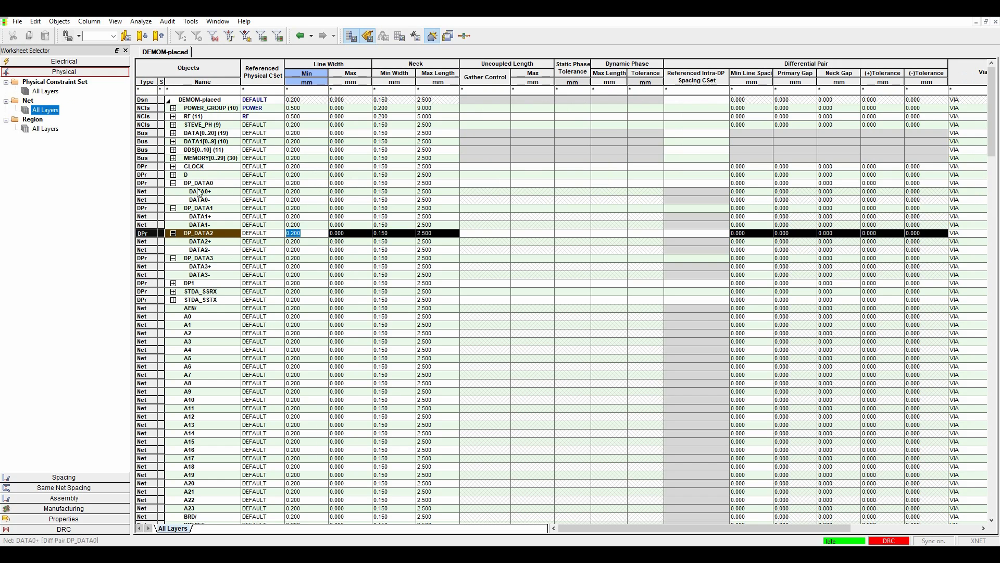
{"action": "left_click", "coordinate": [271, 183]}
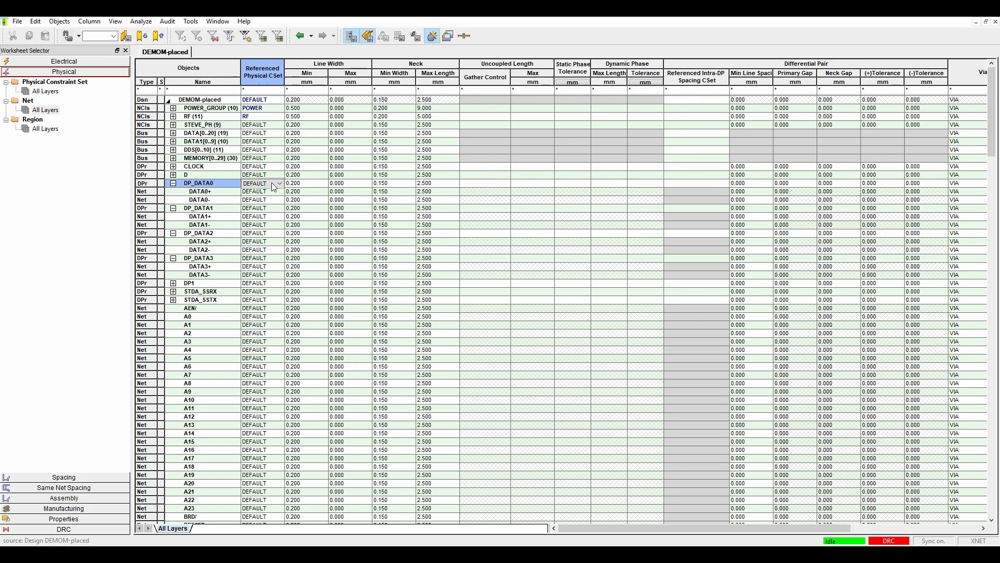
{"action": "left_click", "coordinate": [270, 203]}
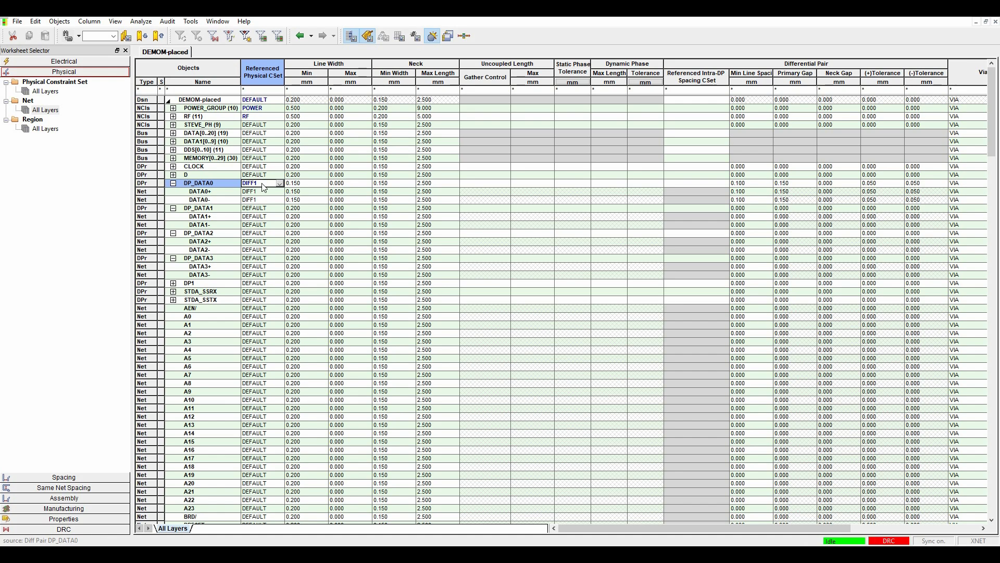
{"action": "left_click", "coordinate": [271, 184]}
{"action": "left_click", "coordinate": [257, 221]}
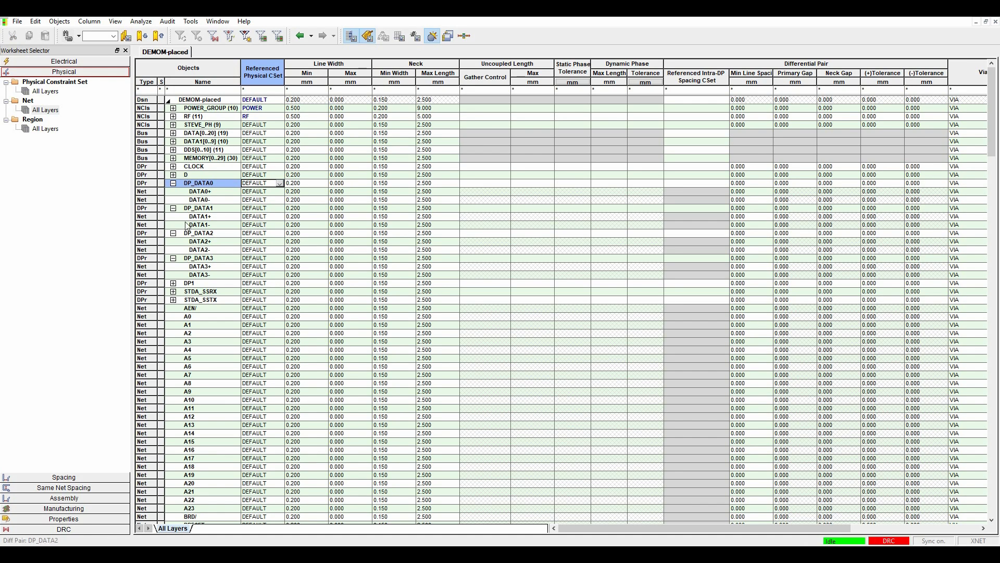
- Select the nine diff pairs from CLOCK through STDA_SSTX
{"action": "left_click", "coordinate": [200, 166]}
{"action": "left_click", "coordinate": [201, 177], "text": "shift"}
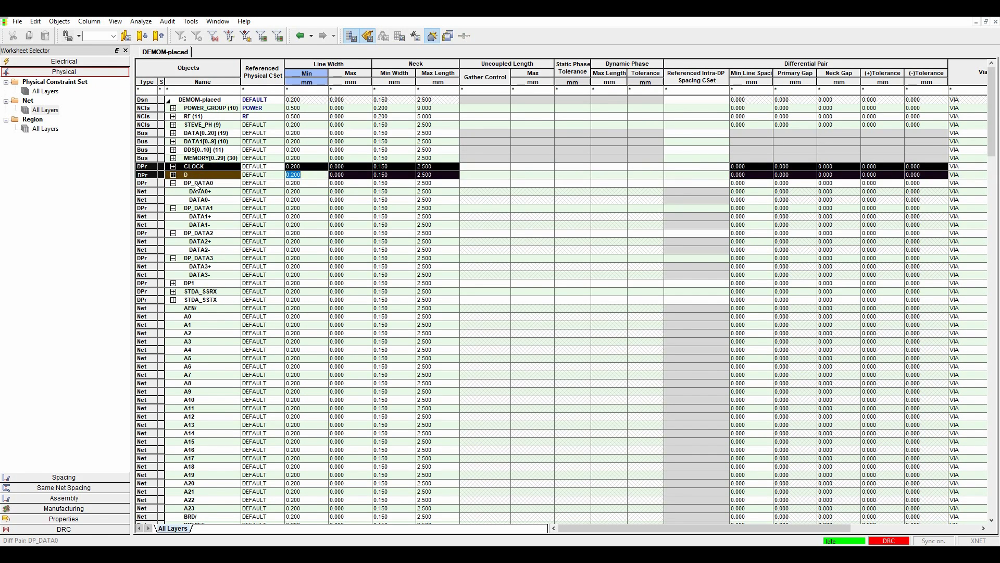
{"action": "left_click", "coordinate": [198, 208], "text": "shift"}
{"action": "left_click", "coordinate": [193, 235], "text": "shift"}
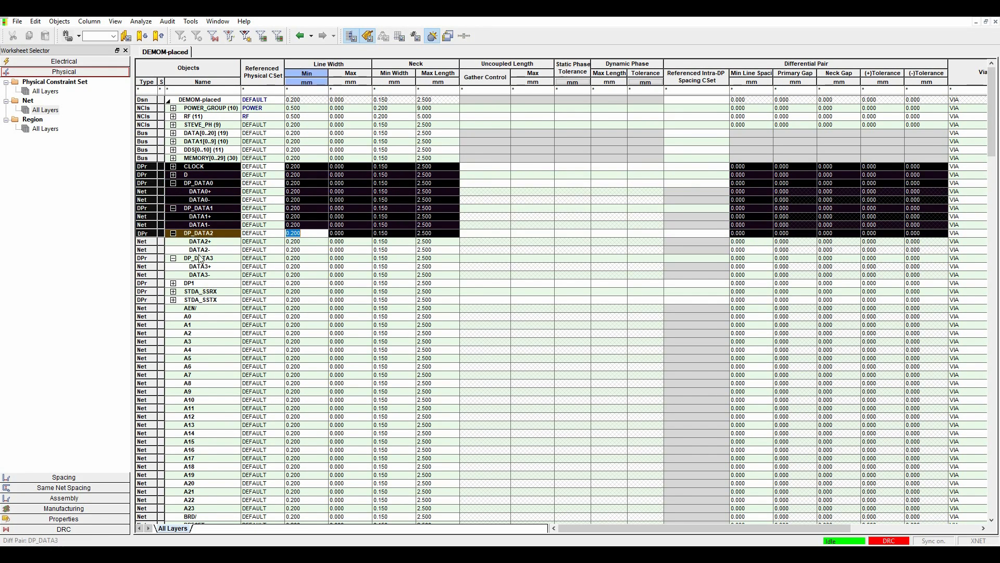
{"action": "left_click", "coordinate": [196, 258], "text": "shift"}
{"action": "left_click", "coordinate": [196, 284], "text": "shift"}
{"action": "left_click", "coordinate": [196, 292], "text": "shift"}
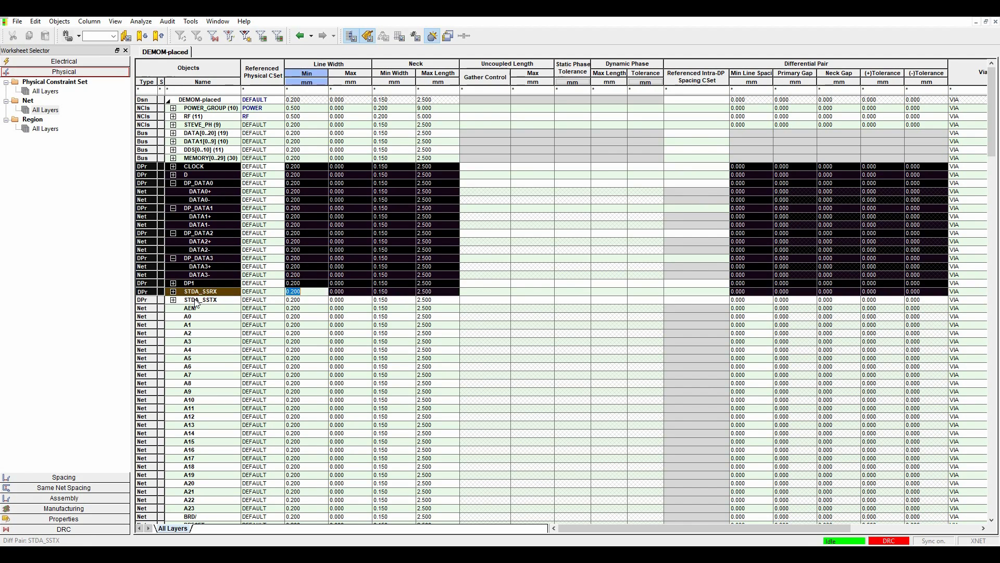
{"action": "left_click", "coordinate": [196, 300], "text": "shift"}
- Create a net class named DIFF_PAIRS from the selected pairs
{"action": "right_click", "coordinate": [198, 300]}
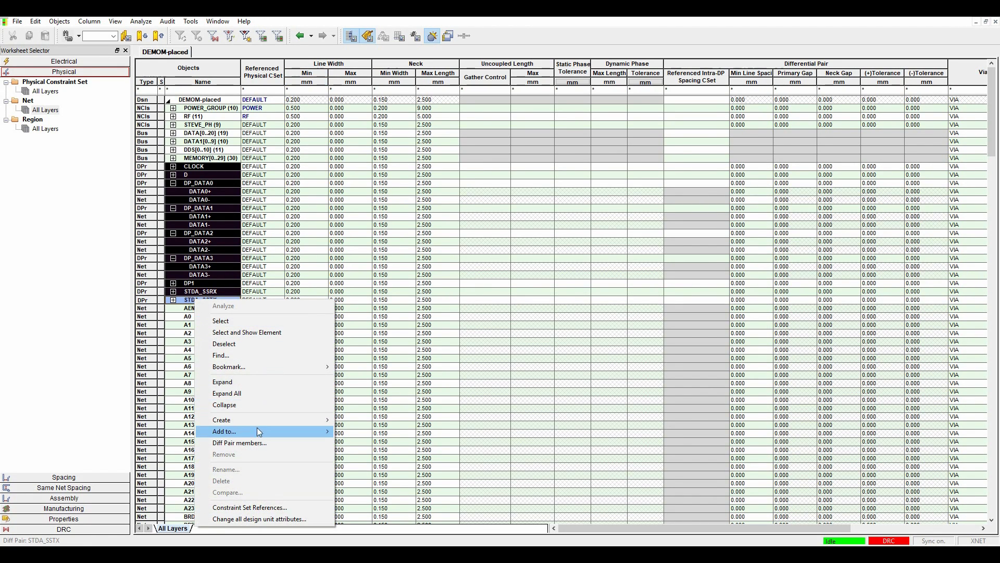
{"action": "mouse_move", "coordinate": [257, 417]}
{"action": "left_click", "coordinate": [369, 421]}
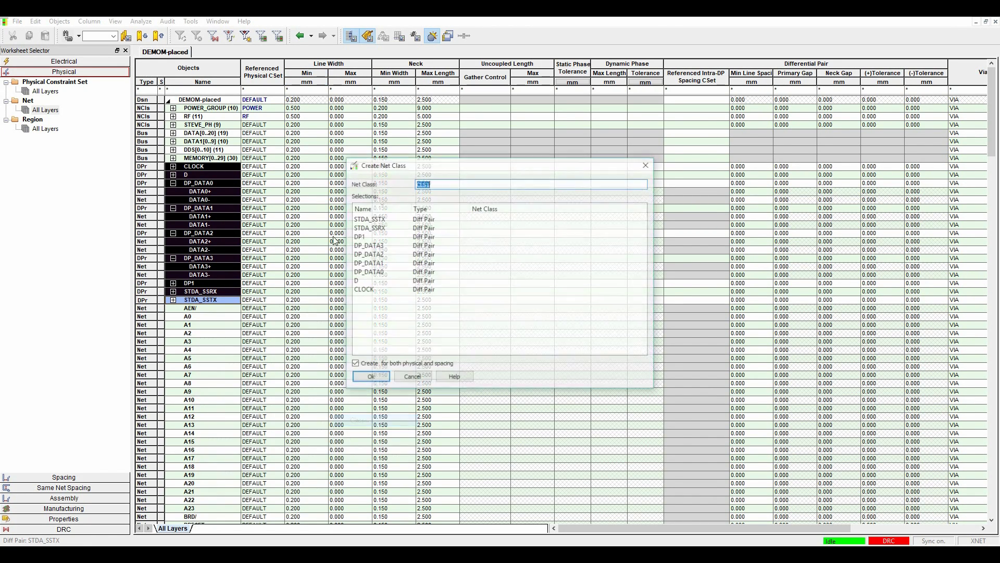
{"action": "type", "text": "diff_pairs"}
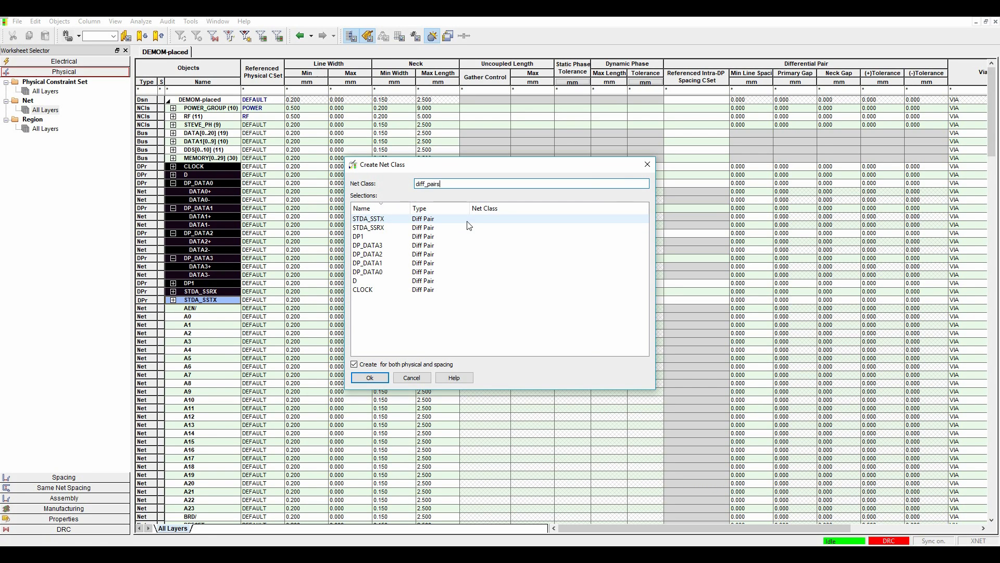
{"action": "key", "text": "Return"}
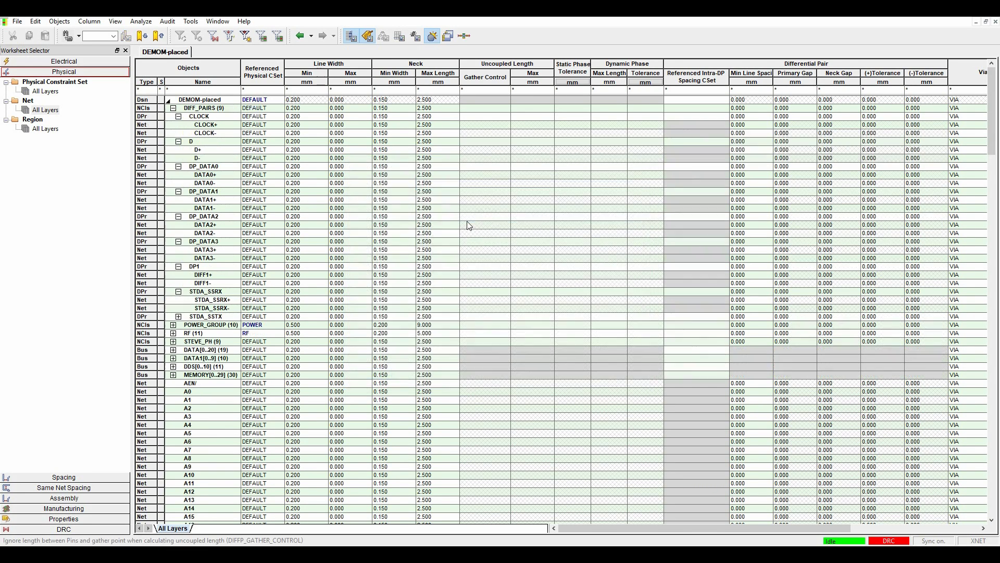
- Set DIFF_PAIRS' Referenced Physical CSet to DIFF1
{"action": "left_click", "coordinate": [263, 109]}
{"action": "left_click", "coordinate": [263, 109]}
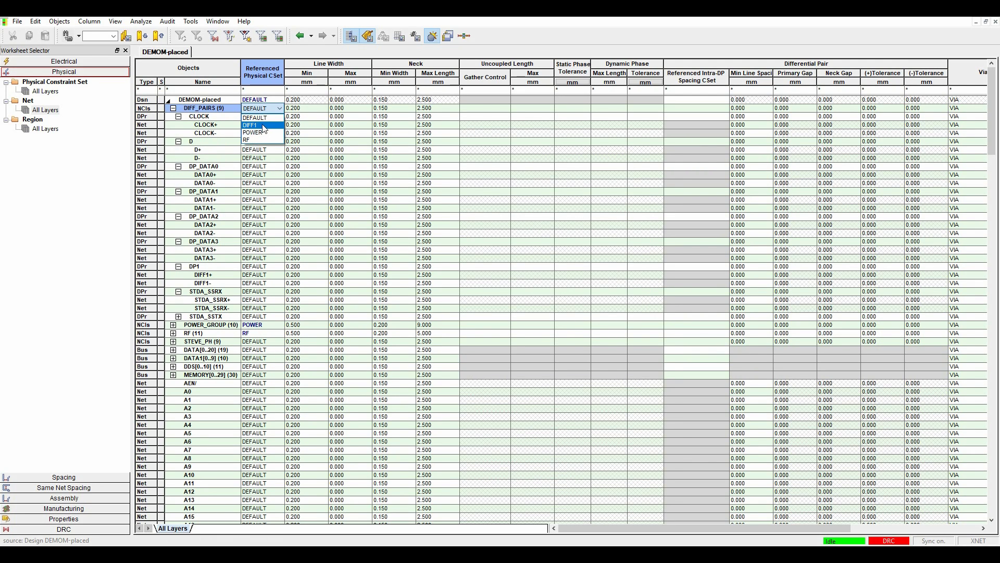
{"action": "left_click", "coordinate": [261, 125]}
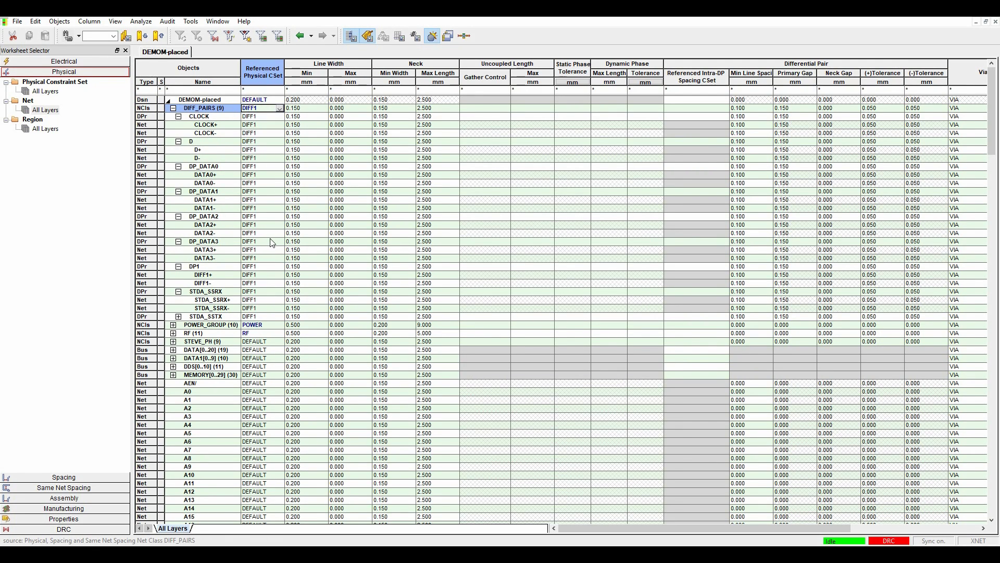